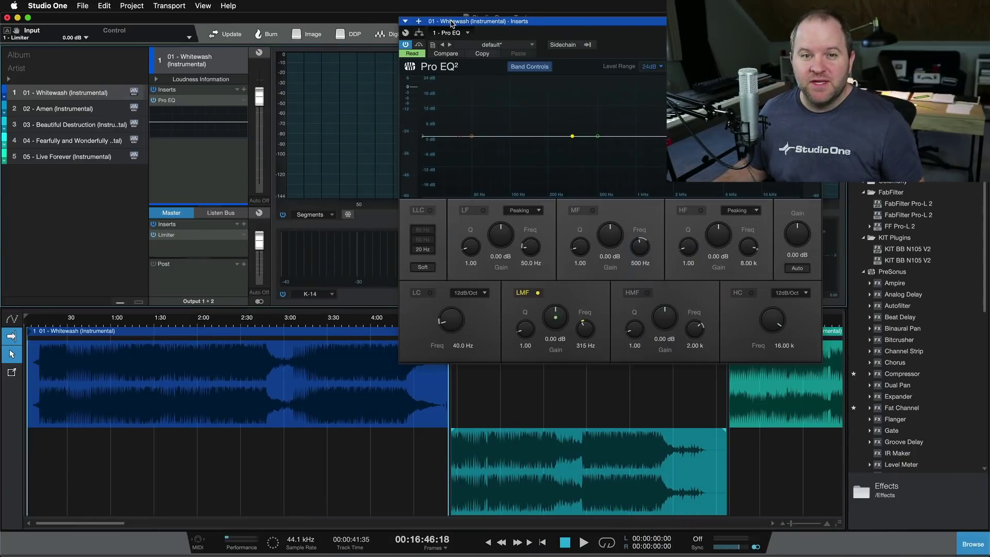
Zoom the arrangement out with W so the Whitewash clip and the Amen clip after it both show.
{"action": "key", "text": "w"}
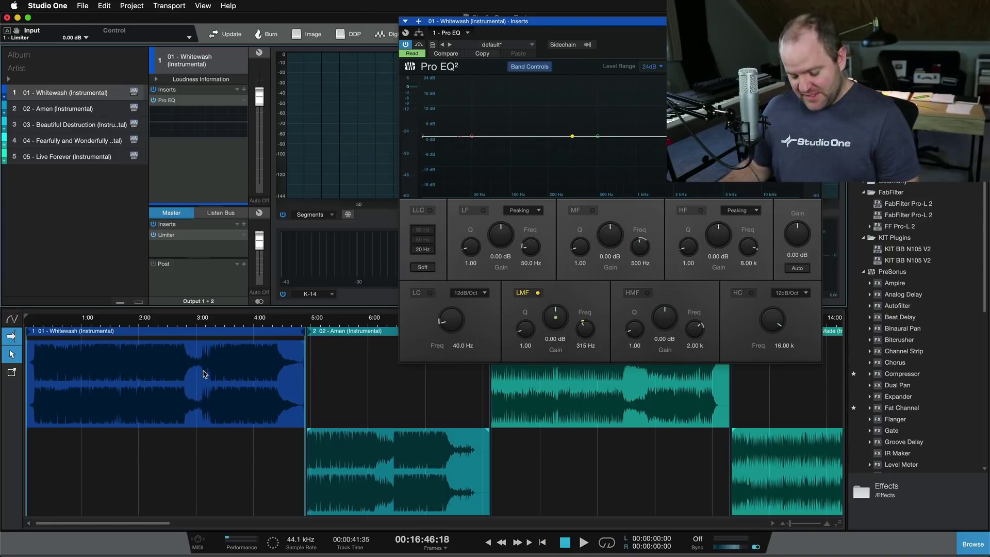
Show the automation lanes and check the Amen, Beautiful Destruction and track 4 lanes before returning to Whitewash.
{"action": "key", "text": "a"}
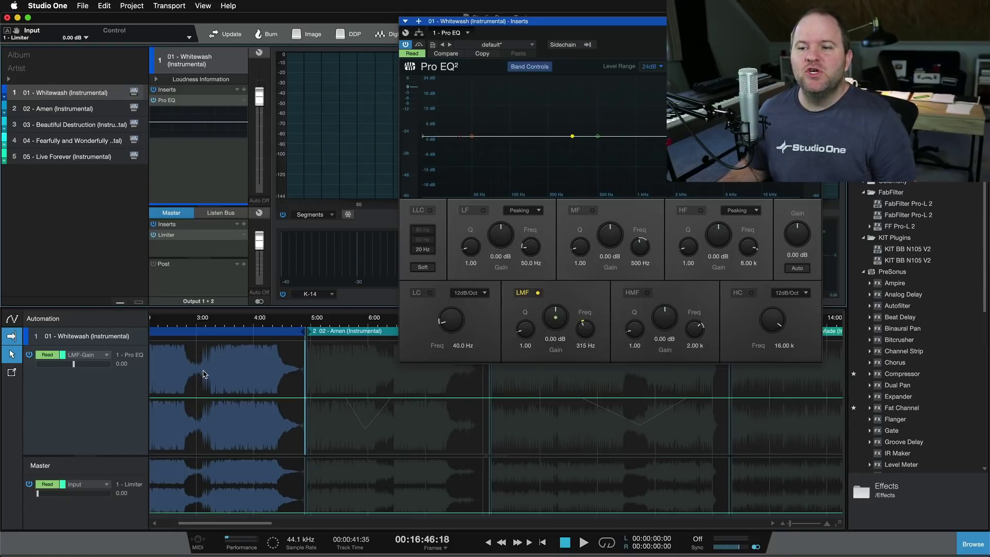
{"action": "scroll", "coordinate": [176, 409], "scroll_direction": "left", "scroll_amount": 3}
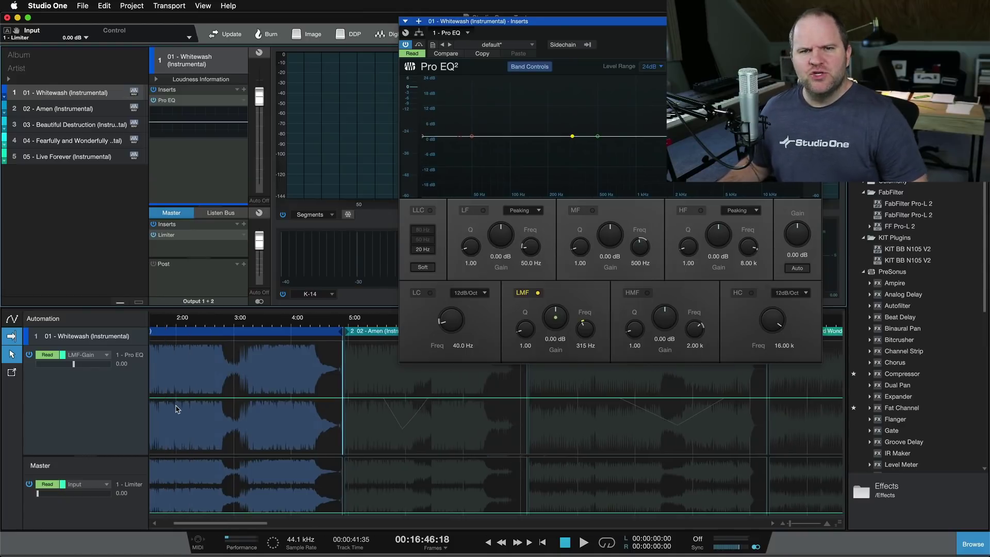
{"action": "scroll", "coordinate": [176, 409], "scroll_direction": "left", "scroll_amount": 3}
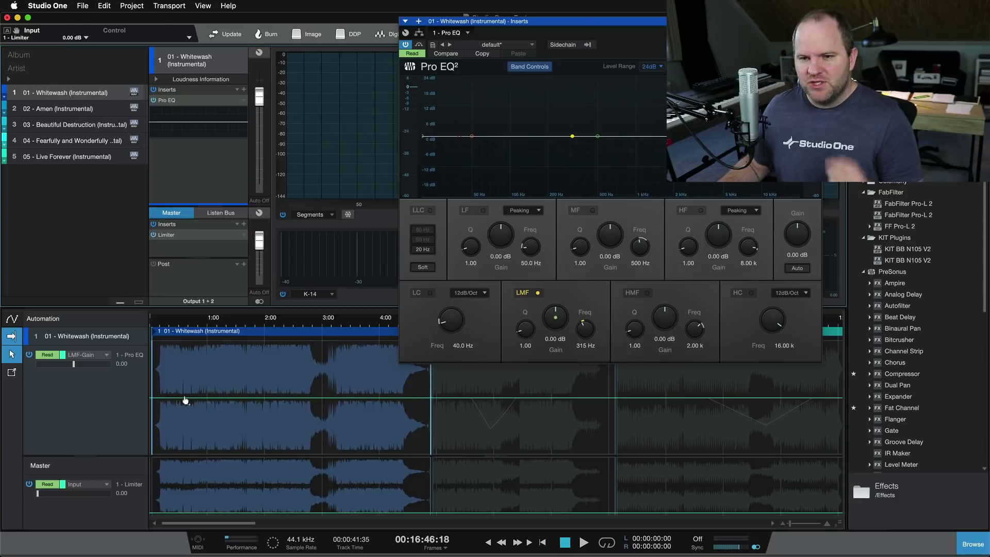
{"action": "left_click", "coordinate": [94, 107]}
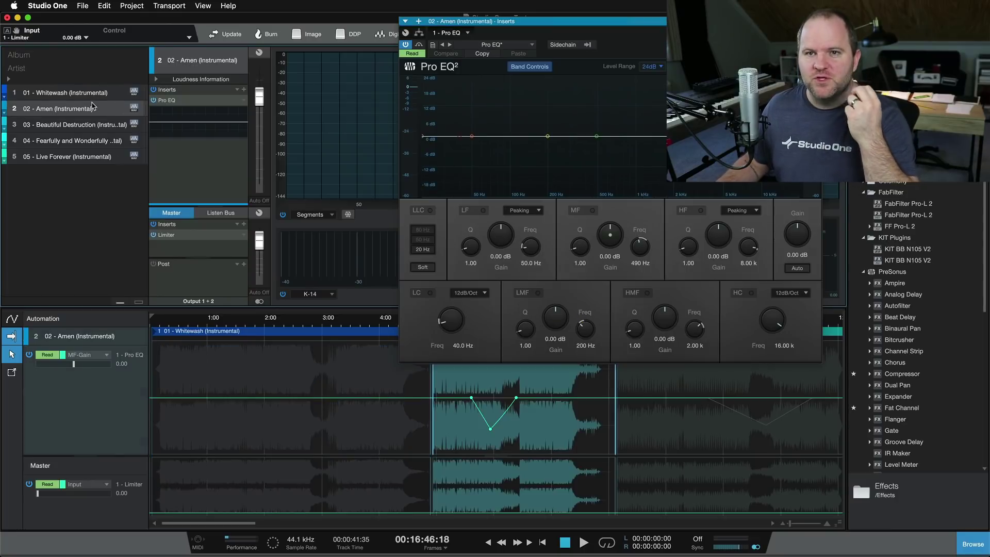
{"action": "left_click", "coordinate": [88, 129]}
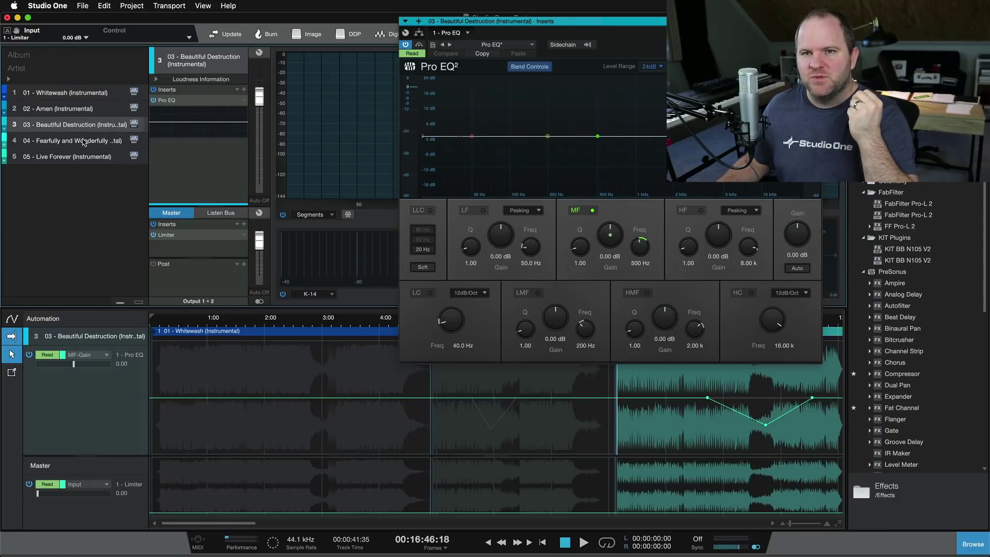
{"action": "left_click", "coordinate": [85, 141]}
{"action": "left_click", "coordinate": [83, 131]}
{"action": "left_click", "coordinate": [85, 109]}
{"action": "left_click", "coordinate": [83, 93]}
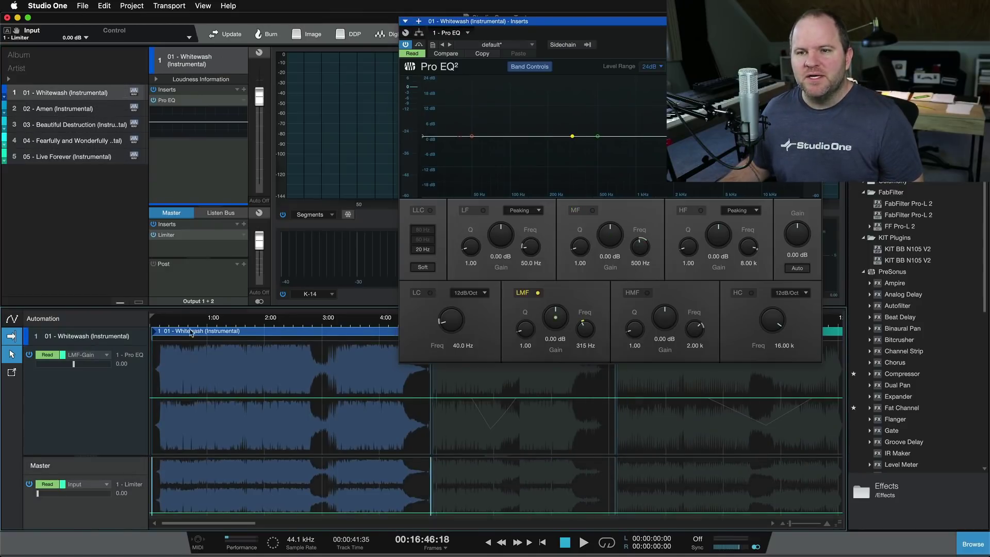
Set the Master Limiter input gain to 7.65 and lift Whitewash's Pro EQ LMF node to 2.38 dB at 356 Hz.
{"action": "double_click", "coordinate": [174, 236]}
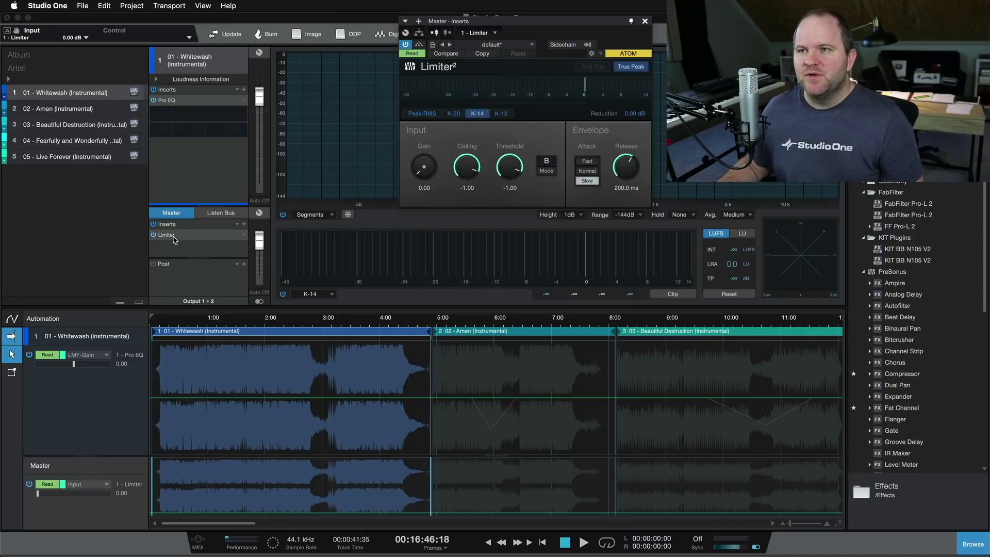
{"action": "left_click_drag", "start_coordinate": [504, 20], "coordinate": [499, 46]}
{"action": "left_click_drag", "start_coordinate": [419, 191], "coordinate": [431, 154]}
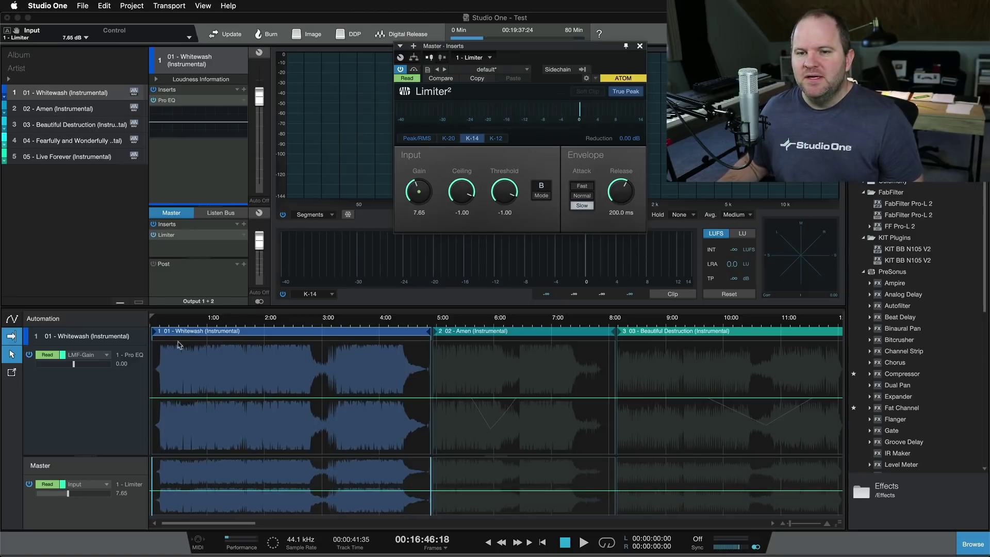
{"action": "left_click", "coordinate": [128, 390]}
{"action": "left_click", "coordinate": [201, 100]}
{"action": "left_click_drag", "start_coordinate": [568, 161], "coordinate": [576, 157]}
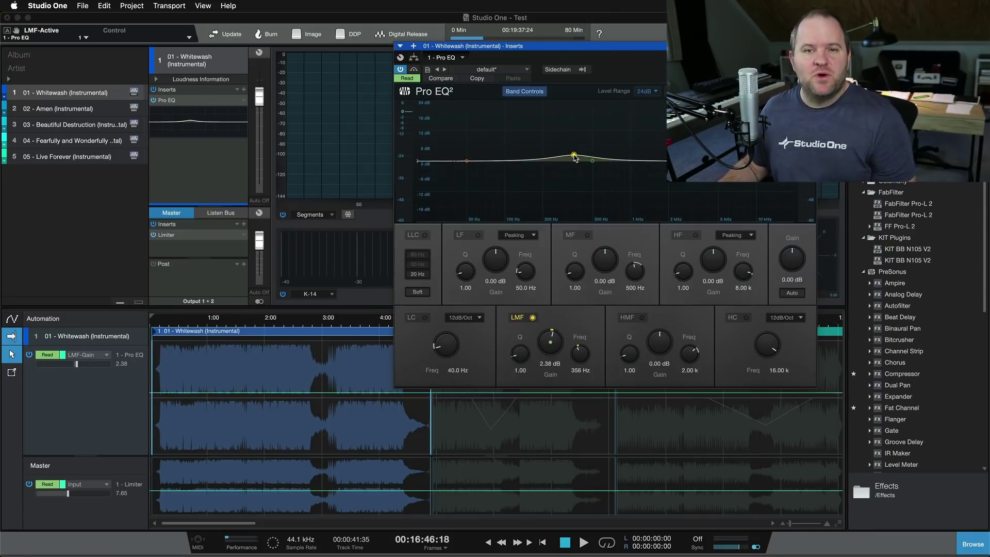
Switch off the Whitewash EQ's low-mid band and add a point on the LMF-Gain lane.
{"action": "double_click", "coordinate": [575, 157]}
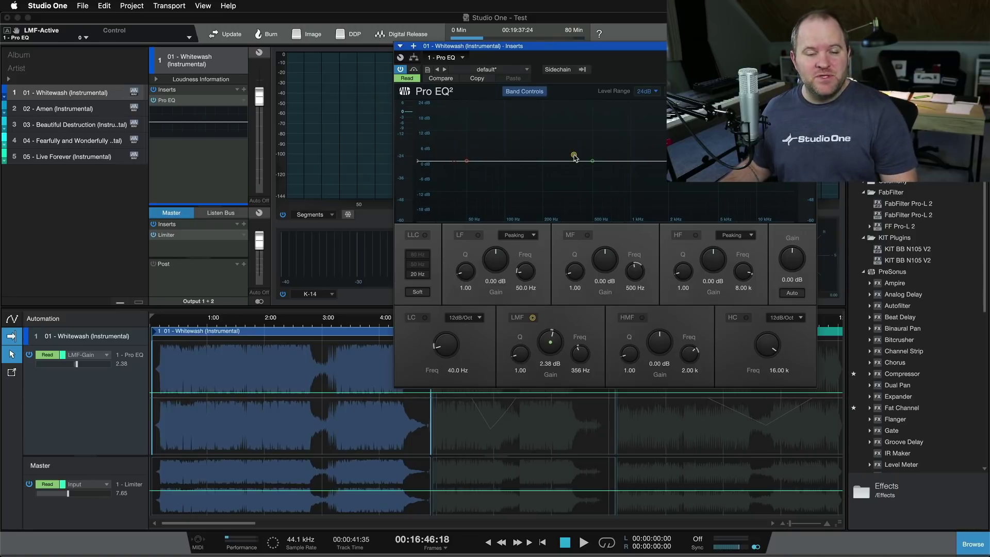
{"action": "right_click", "coordinate": [551, 345]}
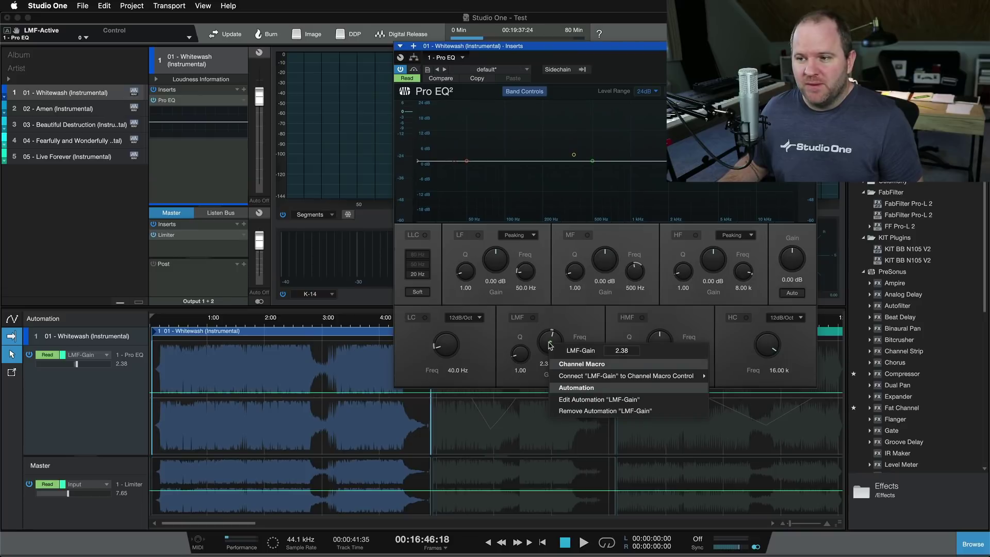
{"action": "left_click", "coordinate": [599, 402]}
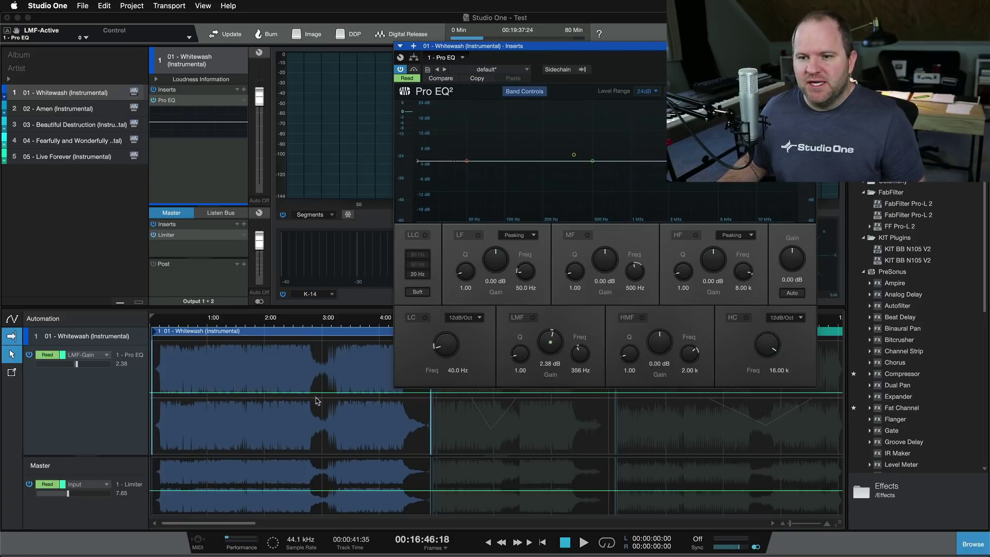
{"action": "left_click", "coordinate": [259, 393]}
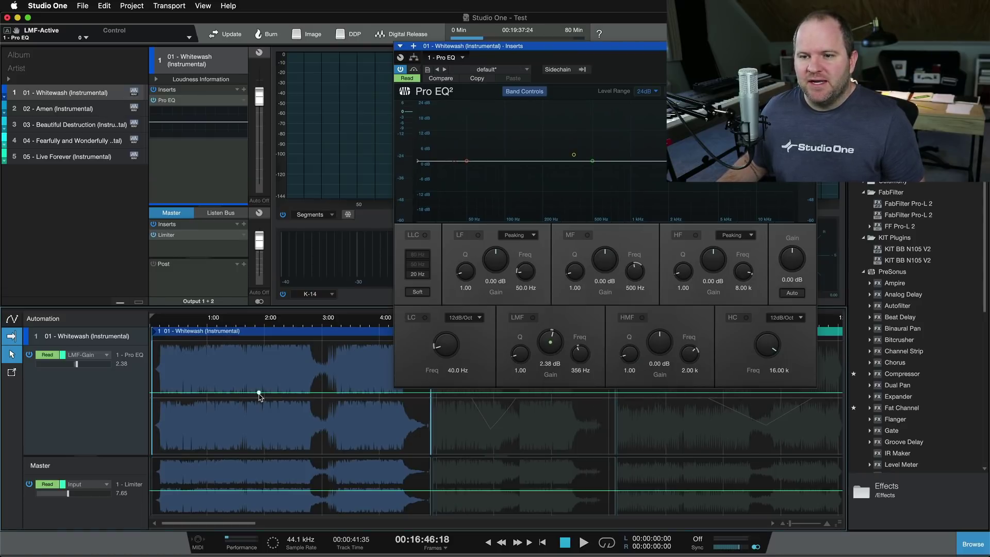
Set the low band gain to -0.24 dB and show its LF-Gain automation lane.
{"action": "left_click_drag", "start_coordinate": [501, 264], "coordinate": [501, 266]}
{"action": "right_click", "coordinate": [498, 263]}
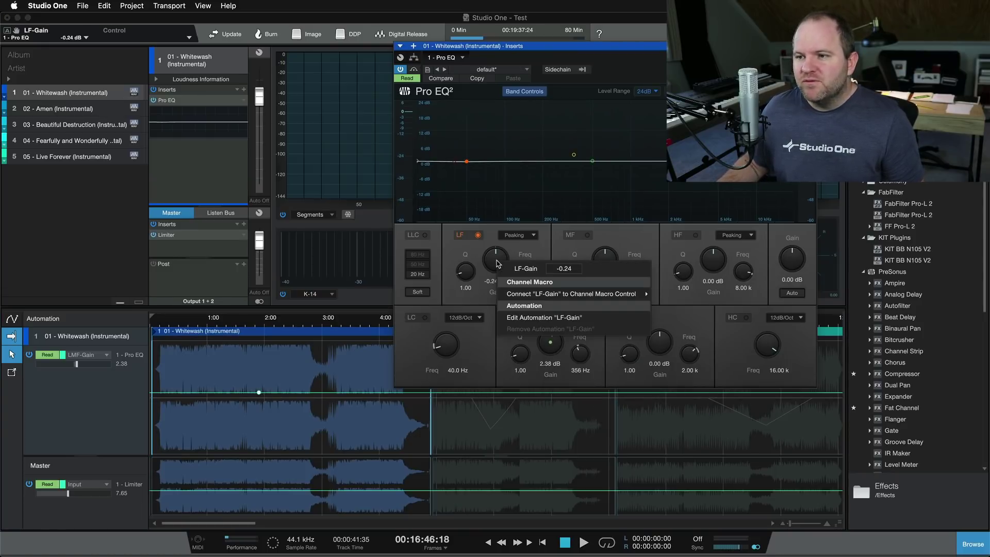
{"action": "left_click", "coordinate": [533, 318]}
{"action": "left_click", "coordinate": [210, 399]}
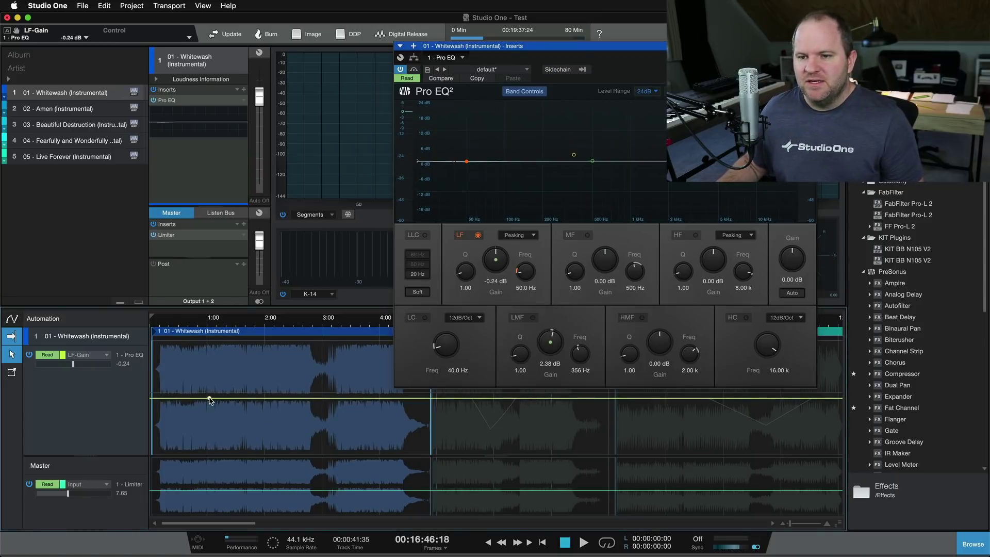
{"action": "left_click", "coordinate": [225, 399]}
{"action": "left_click", "coordinate": [315, 398]}
{"action": "left_click_drag", "start_coordinate": [274, 399], "coordinate": [243, 384]}
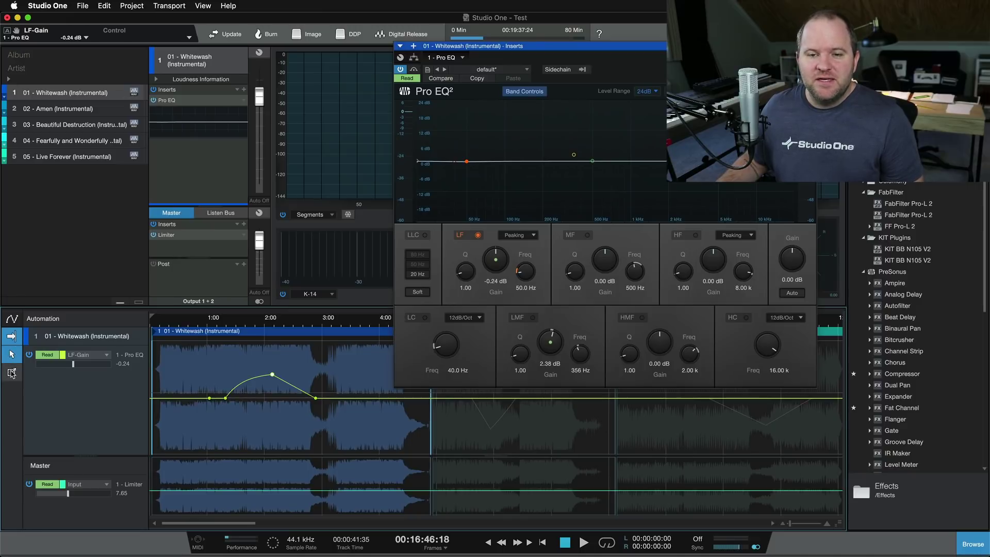
{"action": "left_click", "coordinate": [12, 373]}
{"action": "left_click", "coordinate": [31, 460]}
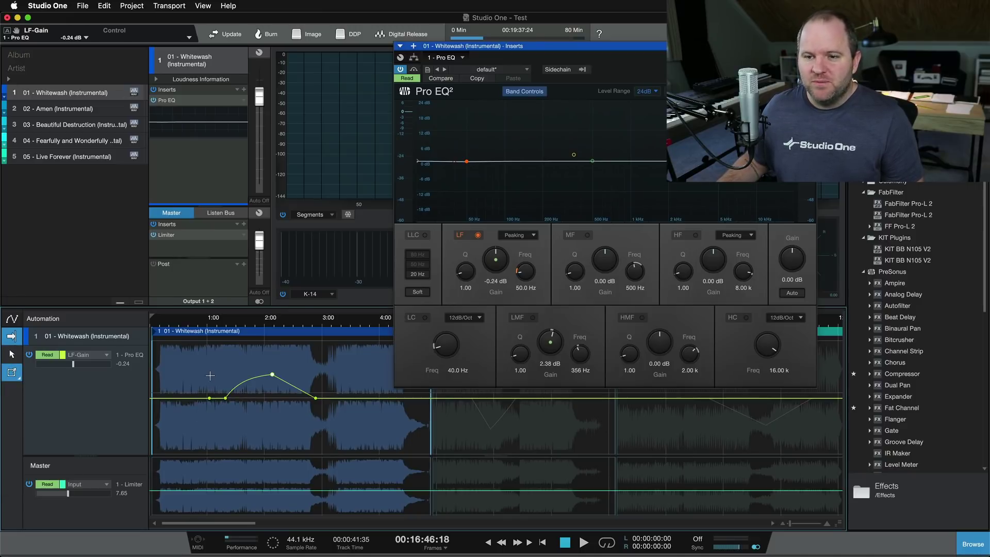
{"action": "left_click_drag", "start_coordinate": [210, 357], "coordinate": [330, 420]}
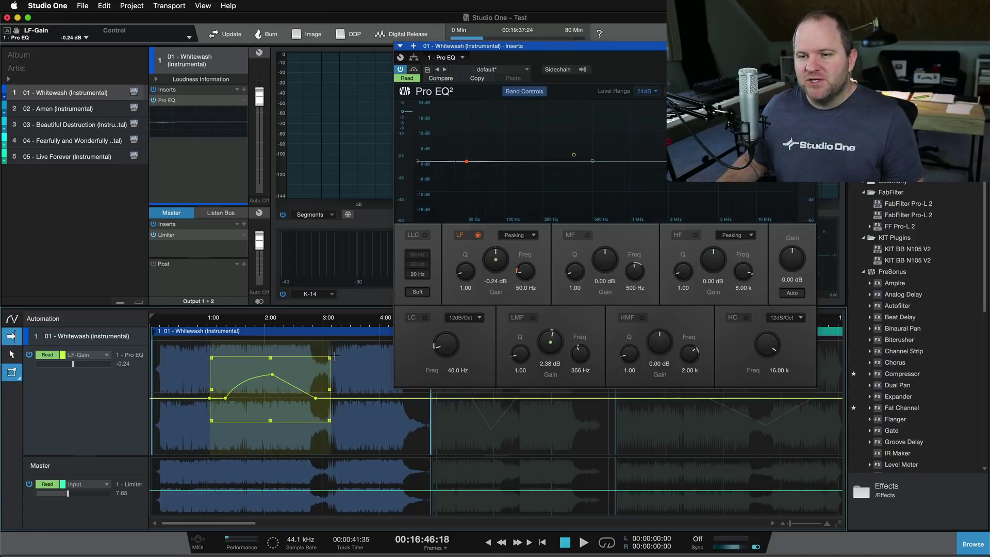
{"action": "left_click_drag", "start_coordinate": [335, 356], "coordinate": [308, 405]}
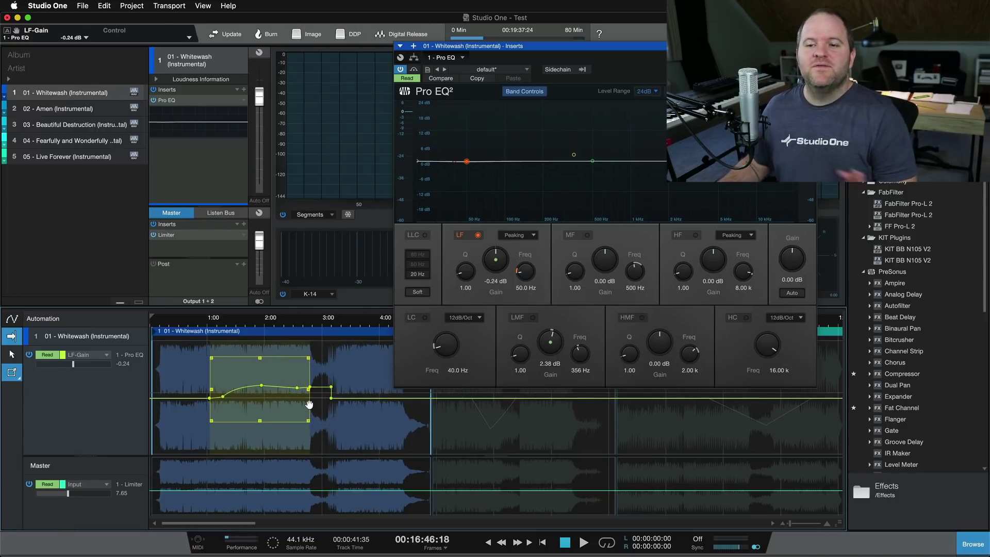
{"action": "left_click", "coordinate": [292, 450]}
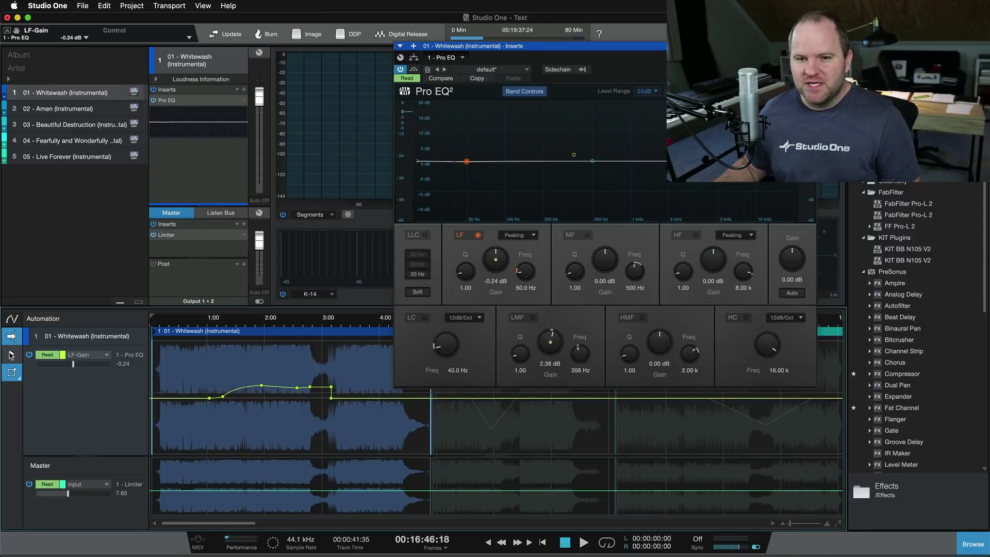
{"action": "left_click", "coordinate": [10, 355]}
{"action": "left_click_drag", "start_coordinate": [356, 413], "coordinate": [197, 438]}
{"action": "key", "text": "Delete"}
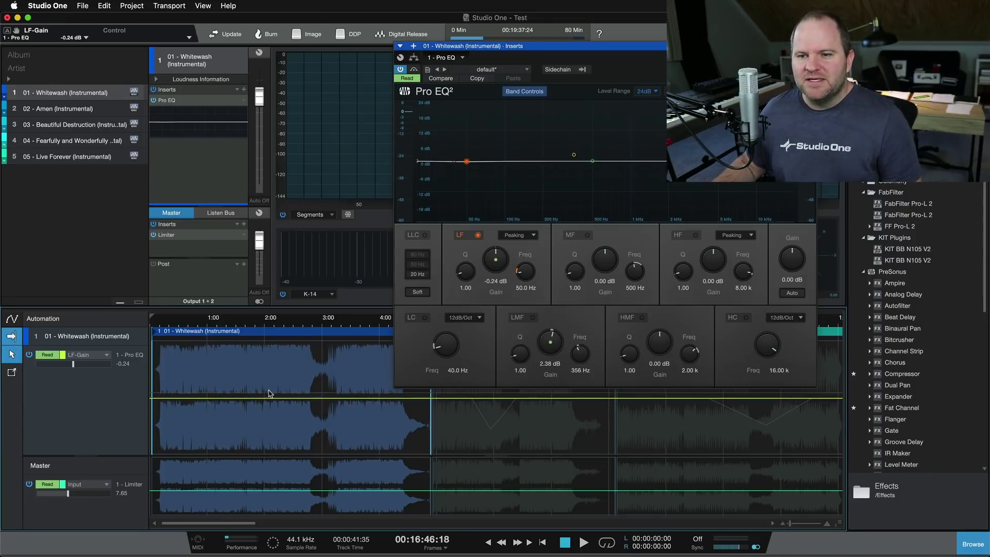
Add an LF-Gain point near 3:16 raised to 1.60, then zoom the timeline back out.
{"action": "left_click", "coordinate": [336, 399]}
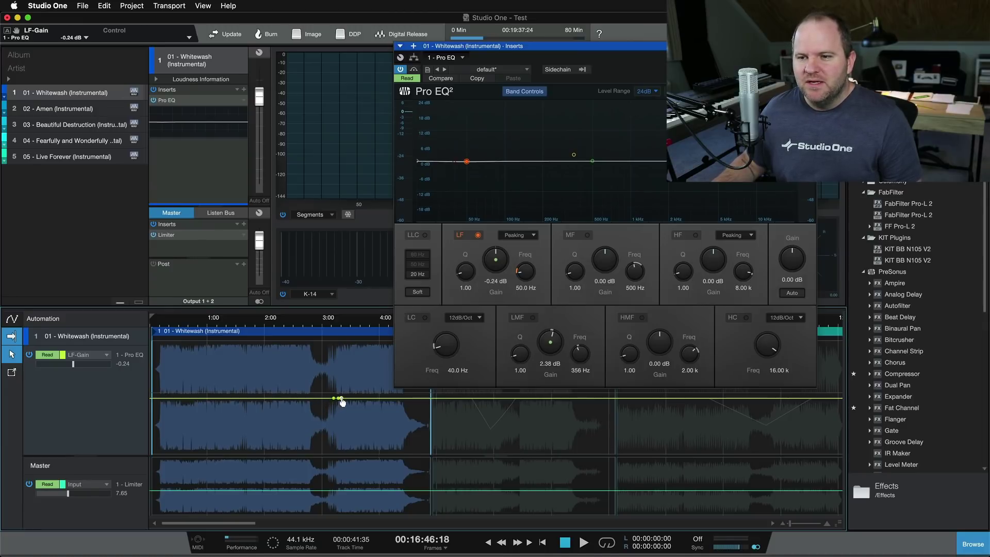
{"action": "mouse_move", "coordinate": [338, 398]}
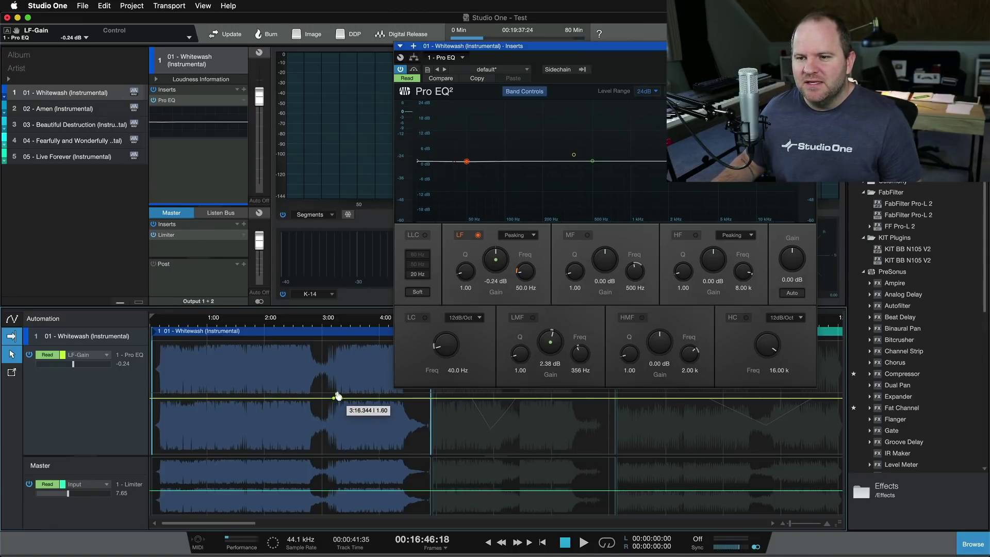
{"action": "scroll", "coordinate": [339, 429], "scroll_direction": "up", "scroll_amount": 4}
{"action": "scroll", "coordinate": [339, 430], "scroll_direction": "up", "scroll_amount": 2}
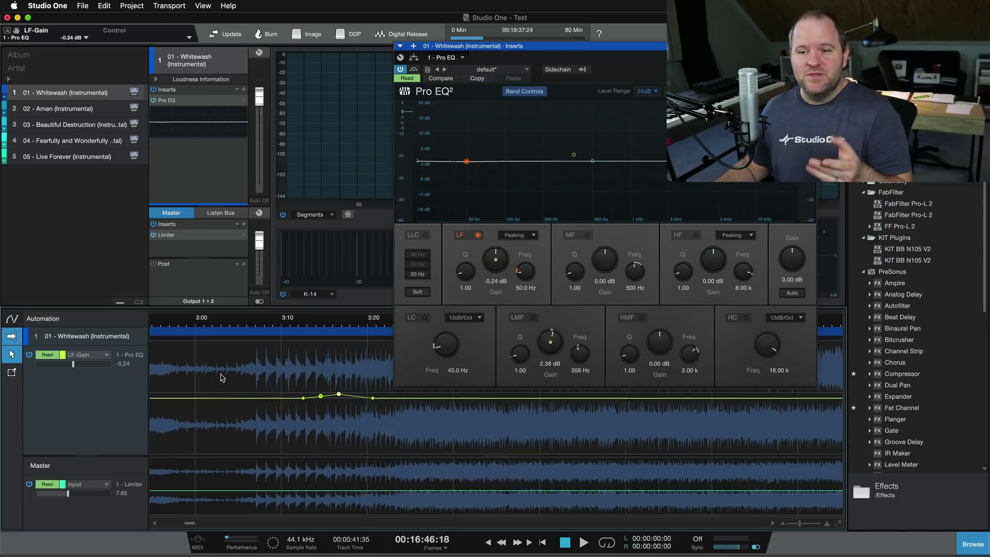
{"action": "key", "text": "w"}
{"action": "key", "text": "w"}
{"action": "key", "text": "w"}
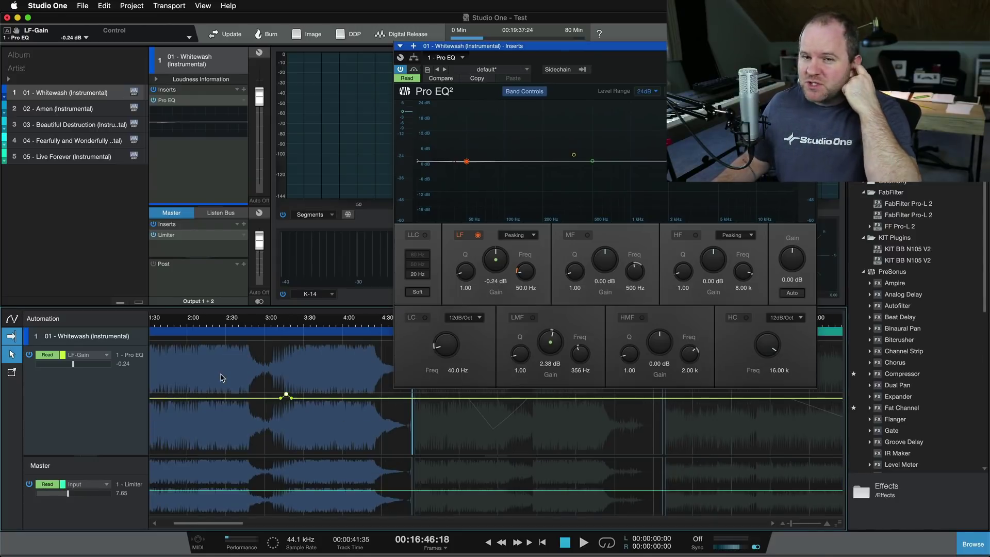
{"action": "key", "text": "w"}
{"action": "key", "text": "w"}
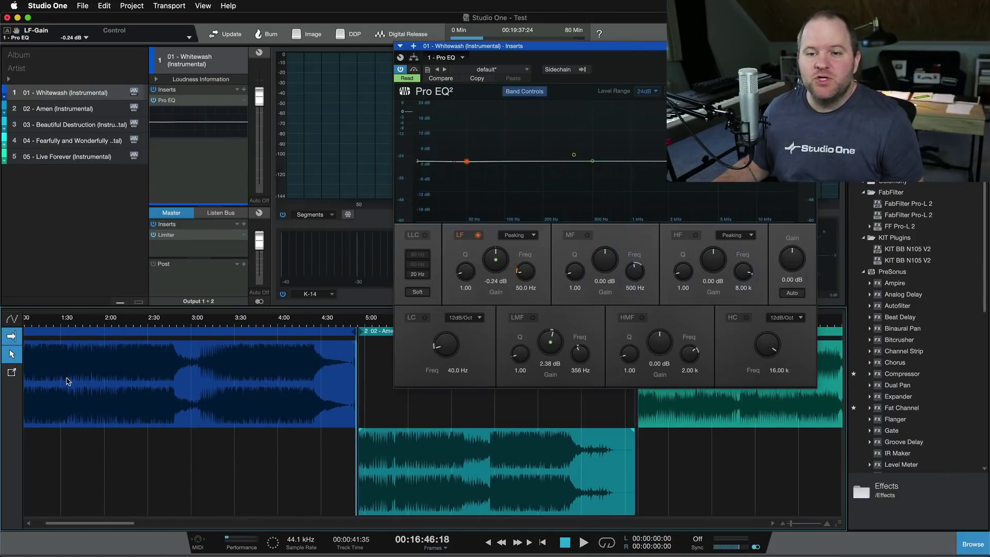
Scroll the timeline to the start and close the floating Pro EQ² window.
{"action": "scroll", "coordinate": [68, 382], "scroll_direction": "left", "scroll_amount": 5}
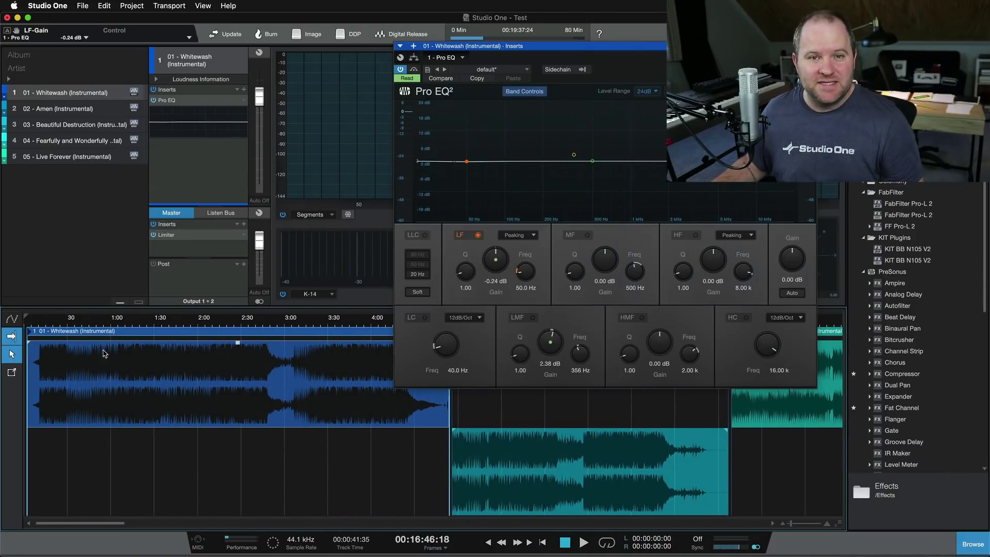
{"action": "key", "text": "super+w"}
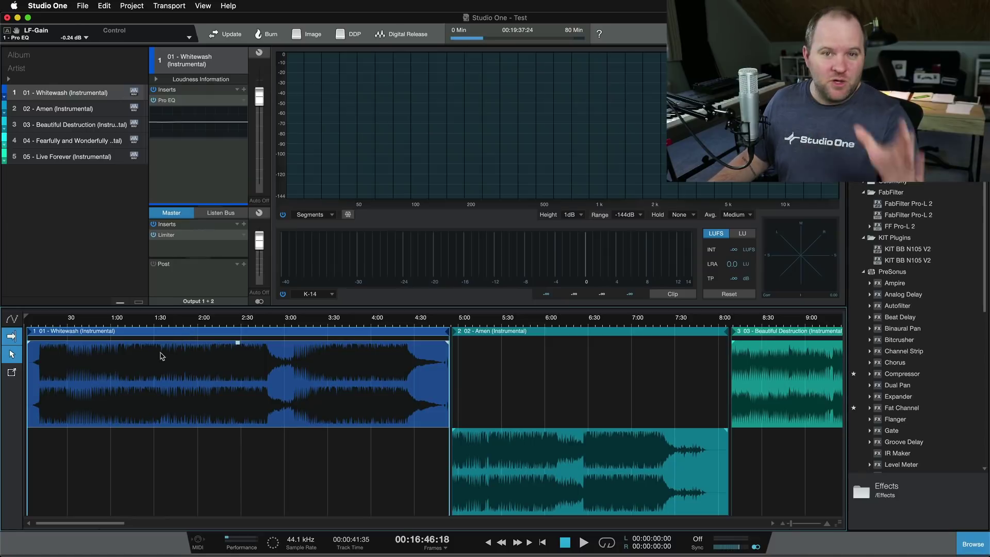
Turn on the Gain Envelope for the Whitewash clip.
{"action": "right_click", "coordinate": [132, 397]}
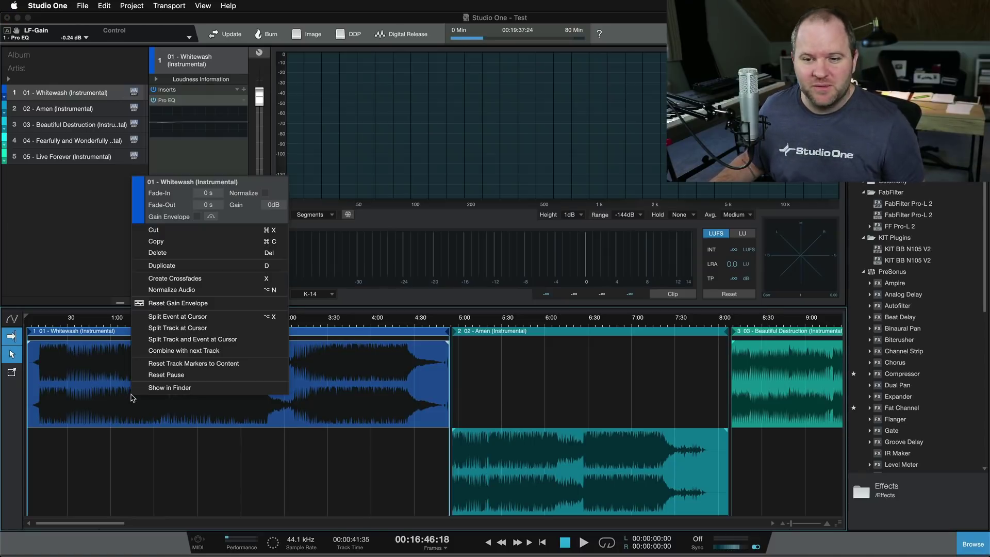
{"action": "left_click", "coordinate": [106, 398]}
{"action": "right_click", "coordinate": [96, 406]}
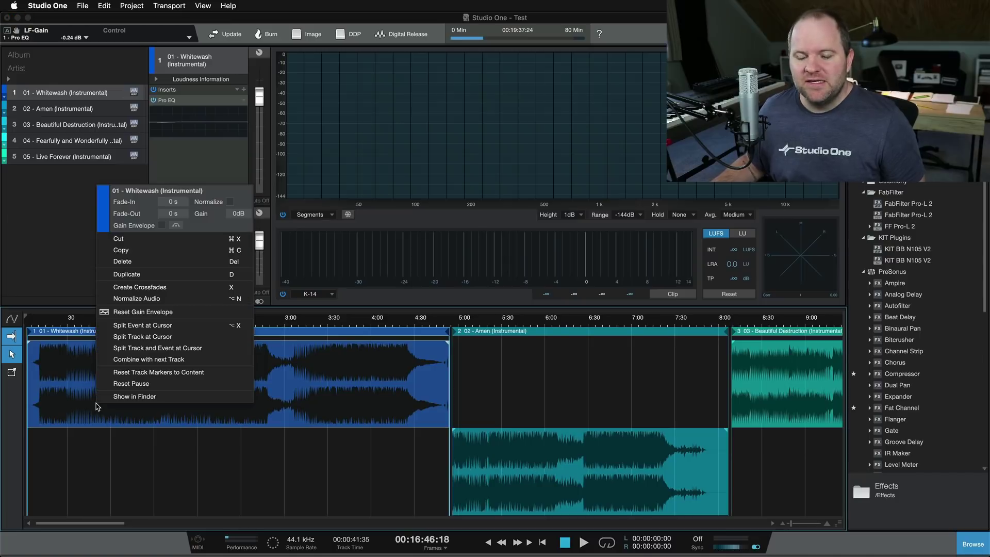
{"action": "left_click", "coordinate": [162, 226]}
{"action": "left_click", "coordinate": [270, 408]}
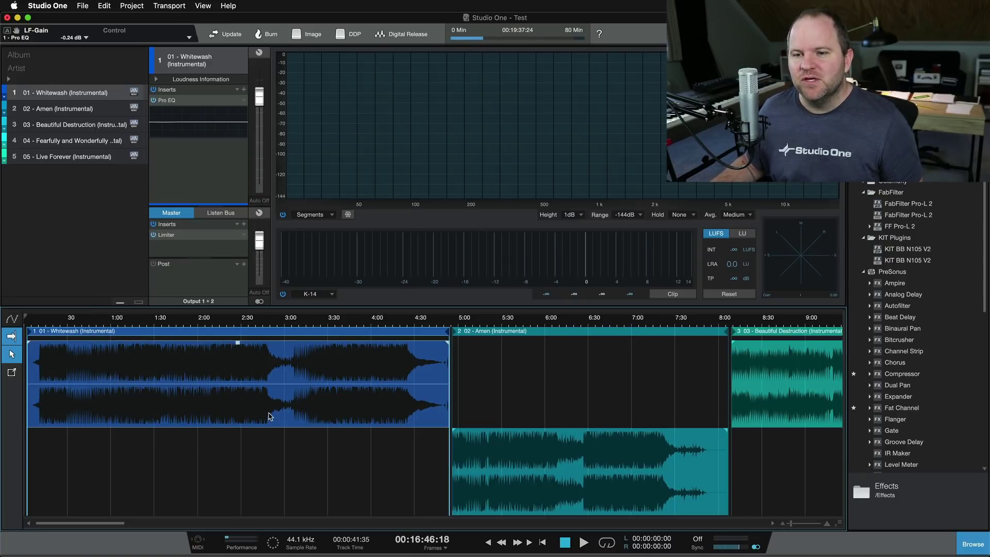
Add five gain points to Whitewash's envelope, raise one to about +9.4 dB, then remove it.
{"action": "left_click", "coordinate": [102, 385]}
{"action": "left_click", "coordinate": [164, 385]}
{"action": "left_click", "coordinate": [260, 384]}
{"action": "left_click", "coordinate": [308, 384]}
{"action": "left_click", "coordinate": [278, 385]}
{"action": "mouse_move", "coordinate": [277, 384]}
{"action": "left_mouse_down"}
{"action": "mouse_move", "coordinate": [294, 369]}
{"action": "mouse_move", "coordinate": [288, 376]}
{"action": "mouse_move", "coordinate": [281, 365]}
{"action": "mouse_move", "coordinate": [299, 395]}
{"action": "mouse_move", "coordinate": [303, 368]}
{"action": "mouse_move", "coordinate": [307, 382]}
{"action": "mouse_move", "coordinate": [277, 383]}
{"action": "left_mouse_up"}
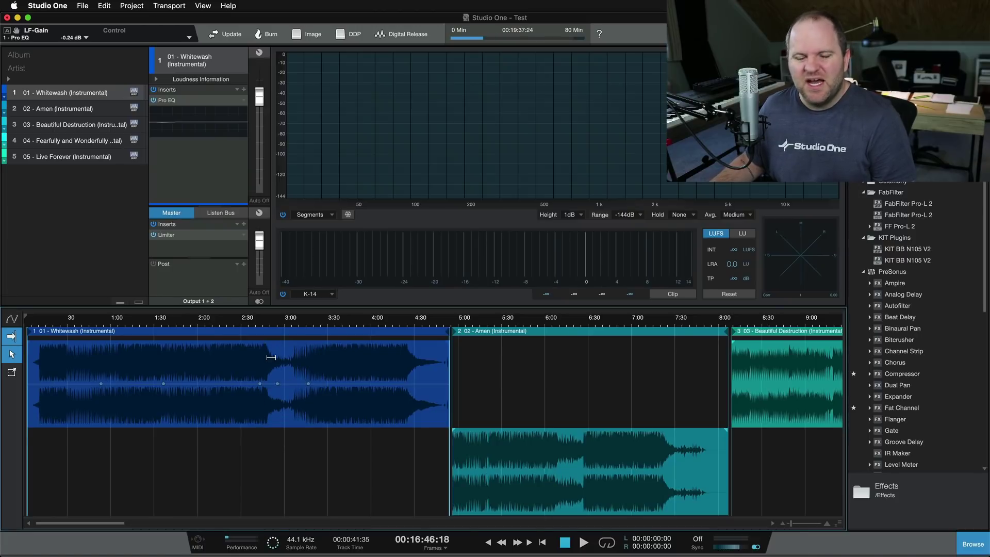
{"action": "double_click", "coordinate": [277, 384]}
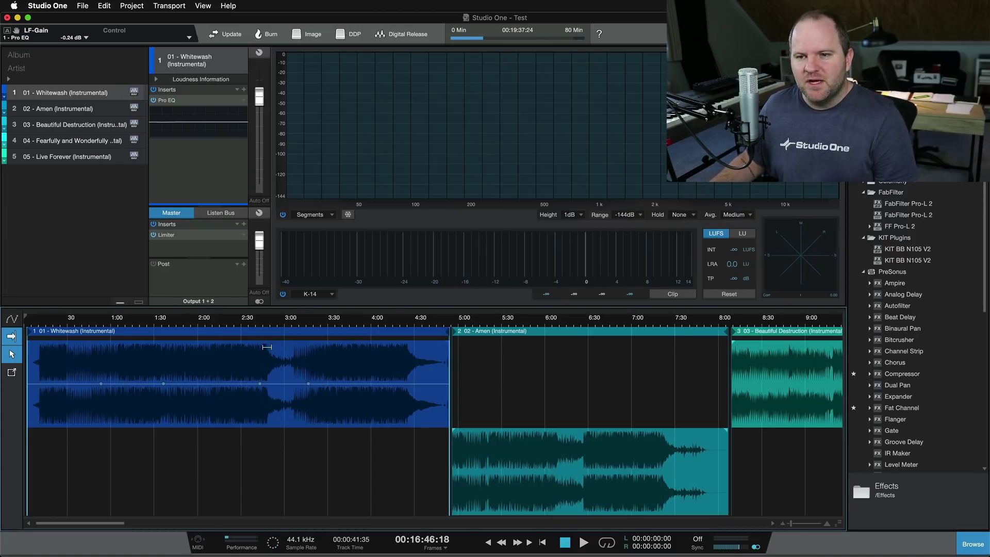
Move the Whitewash clip to overlap Amen and raise the clip gain over a mid-clip range.
{"action": "mouse_move", "coordinate": [257, 399]}
{"action": "left_mouse_down"}
{"action": "mouse_move", "coordinate": [316, 394]}
{"action": "mouse_move", "coordinate": [253, 394]}
{"action": "left_mouse_up"}
{"action": "left_click", "coordinate": [11, 371]}
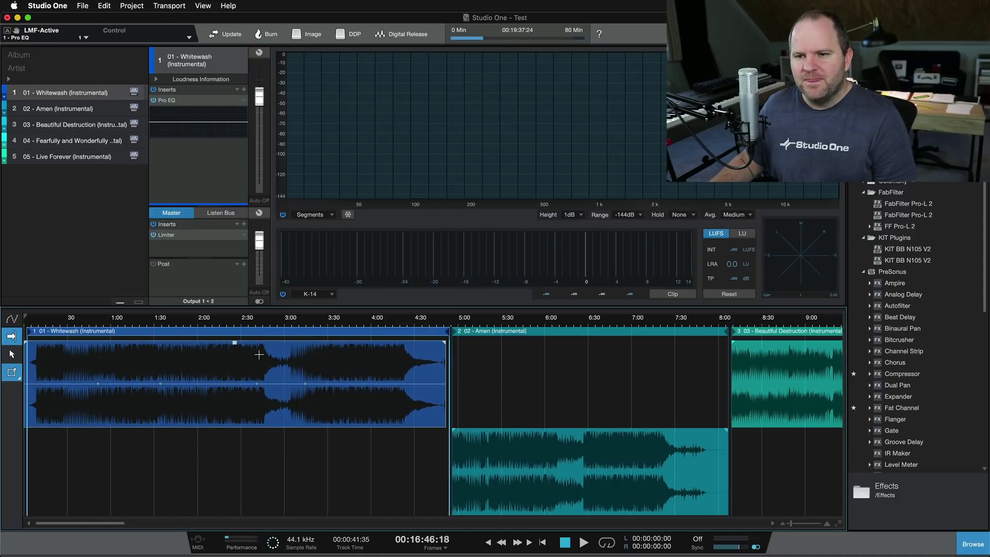
{"action": "left_click_drag", "start_coordinate": [257, 354], "coordinate": [327, 413]}
{"action": "left_click_drag", "start_coordinate": [297, 383], "coordinate": [297, 374]}
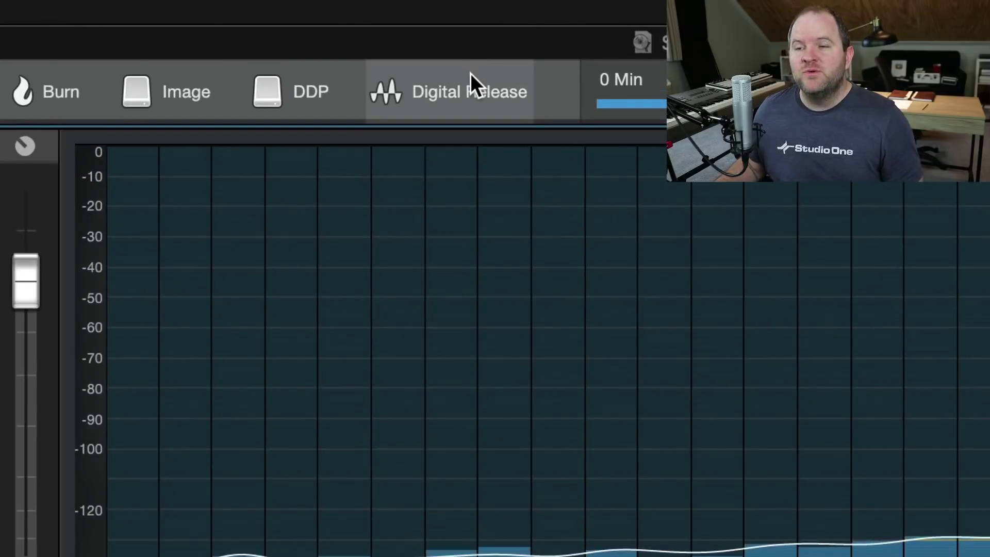
Enable Adjust Loudness in Digital Release, trying EBU R128 and Spotify before choosing Apple Music (-16.0 LUFS).
{"action": "left_click", "coordinate": [435, 58]}
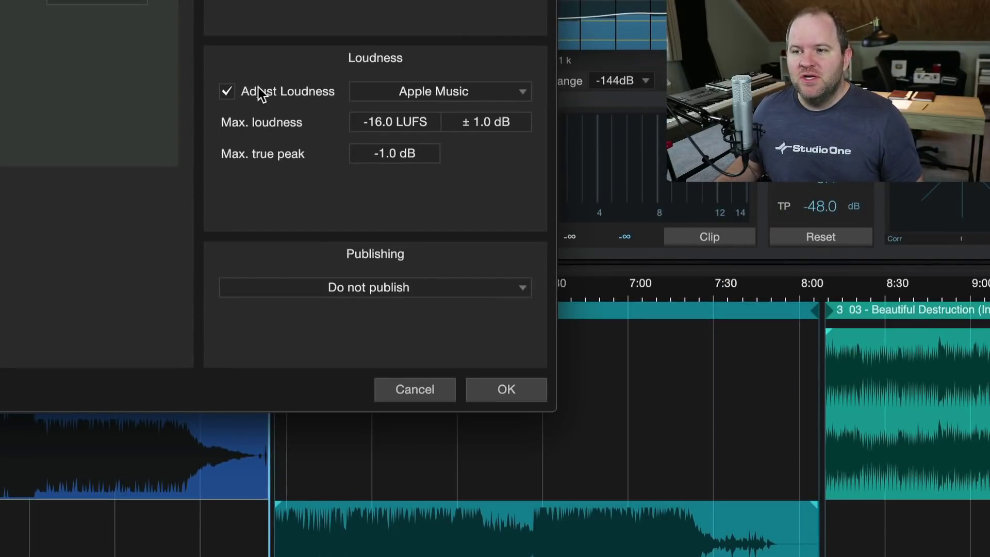
{"action": "left_click", "coordinate": [257, 91]}
{"action": "left_click", "coordinate": [257, 91]}
{"action": "left_click", "coordinate": [257, 91]}
{"action": "left_click", "coordinate": [257, 90]}
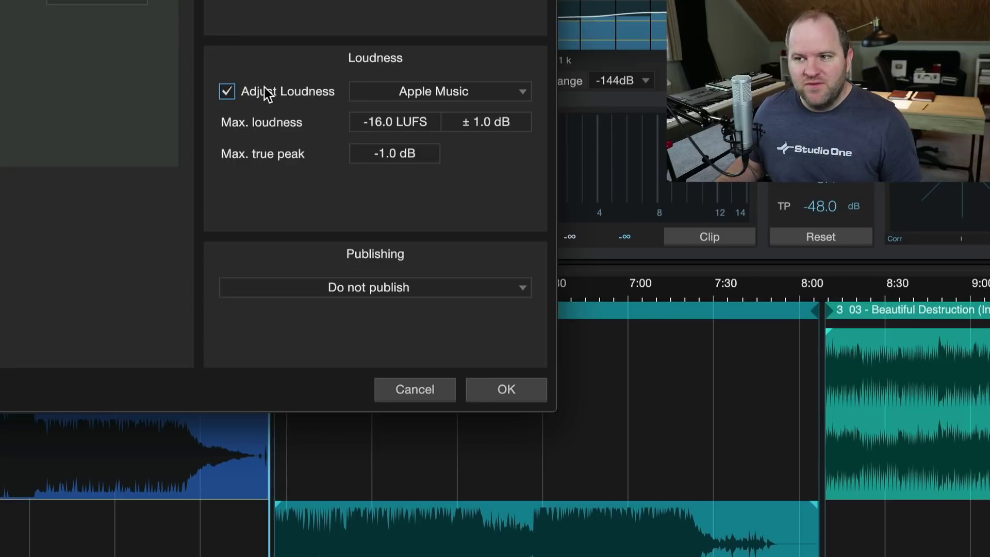
{"action": "left_click", "coordinate": [447, 95]}
{"action": "left_click", "coordinate": [447, 114]}
{"action": "left_click", "coordinate": [443, 95]}
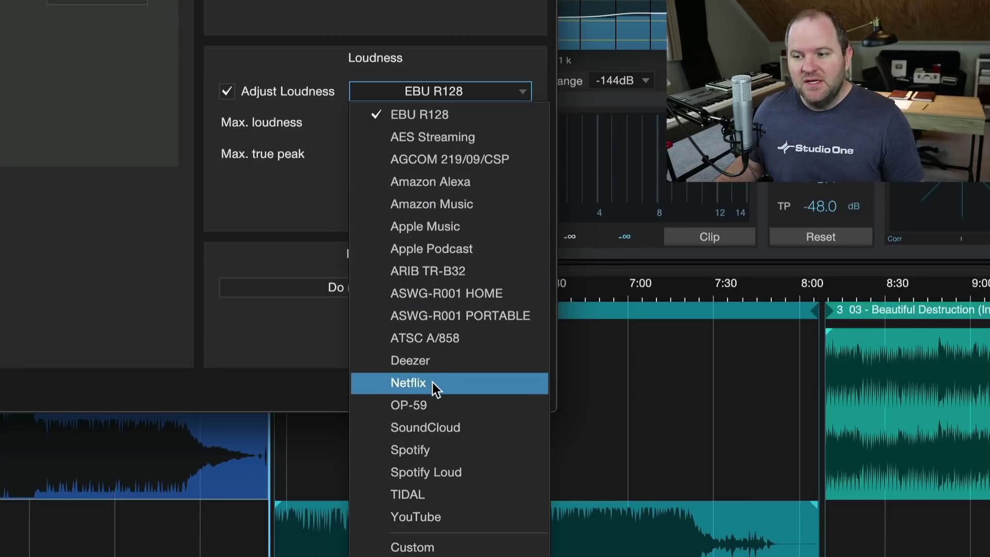
{"action": "left_click", "coordinate": [434, 449]}
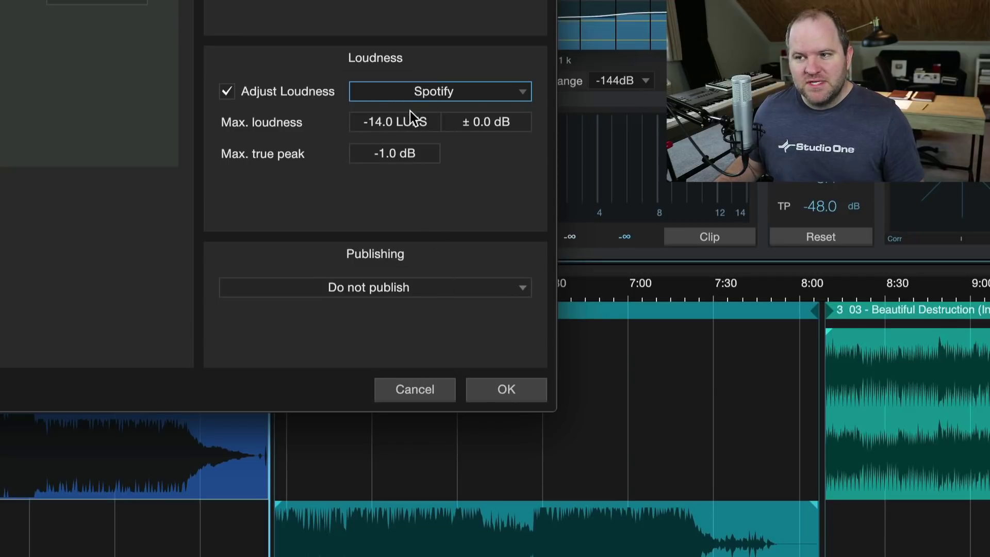
{"action": "left_click", "coordinate": [441, 91]}
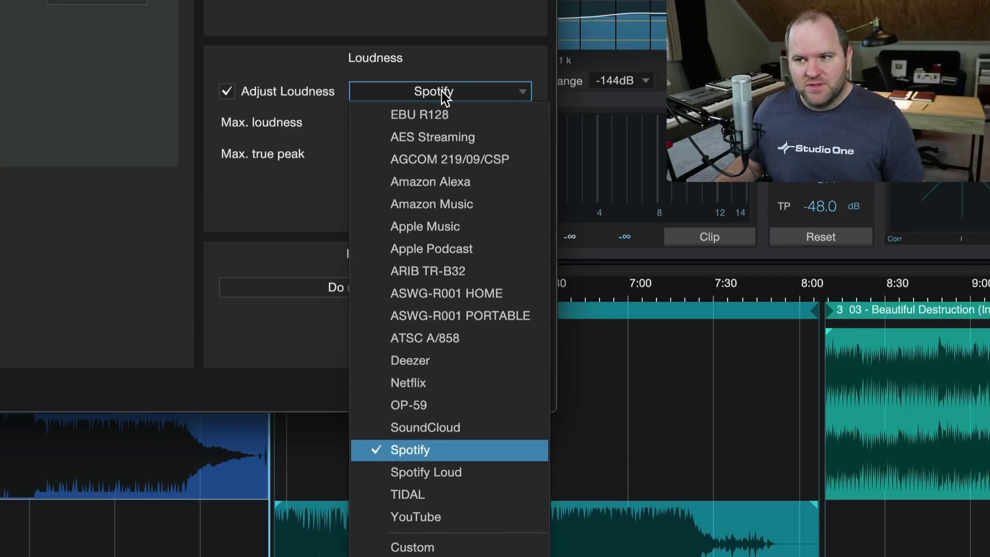
{"action": "left_click", "coordinate": [452, 231]}
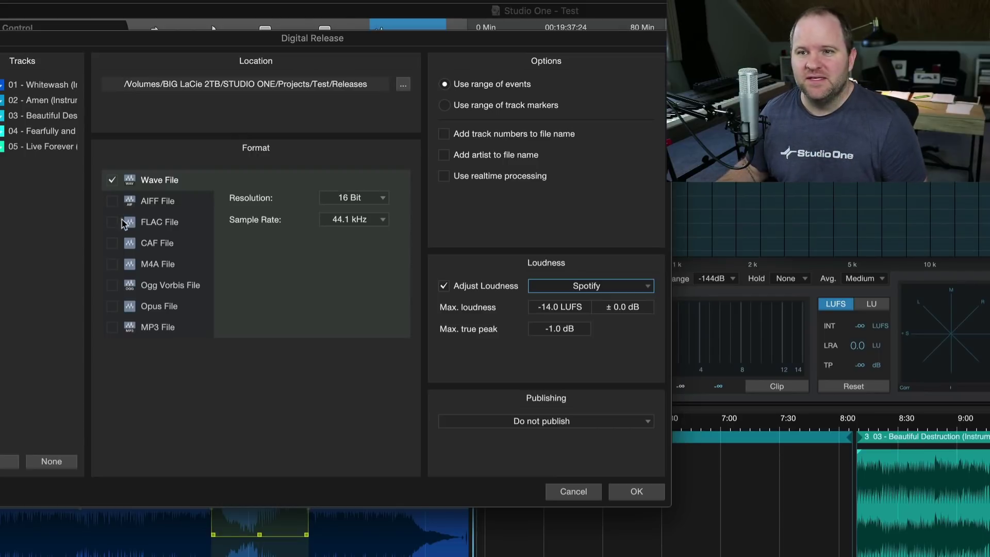
Tick MP3, Ogg Vorbis, Opus and AIFF alongside Wave File in the release format list.
{"action": "left_click", "coordinate": [119, 329]}
{"action": "left_click", "coordinate": [119, 286]}
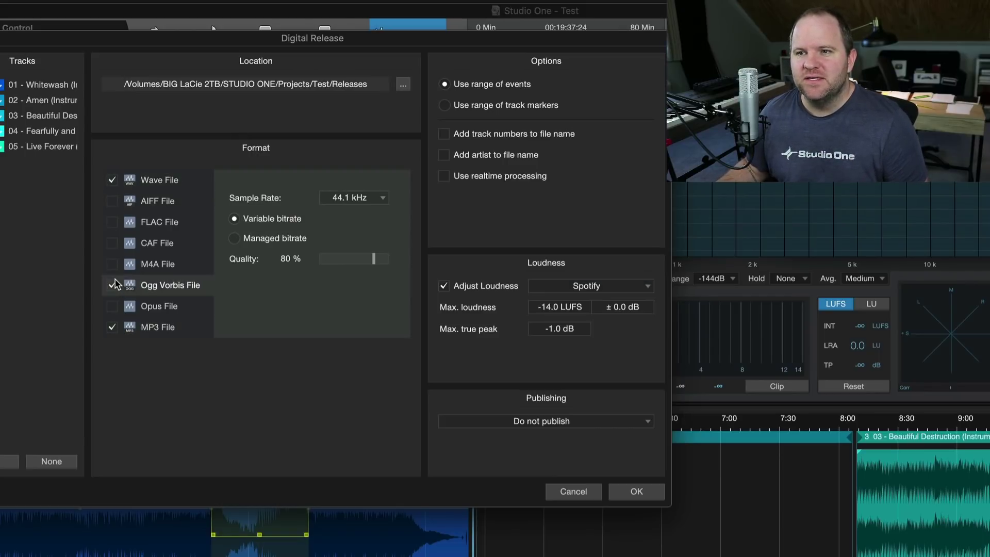
{"action": "left_click", "coordinate": [178, 306]}
{"action": "left_click", "coordinate": [170, 327]}
{"action": "left_click", "coordinate": [170, 187]}
{"action": "left_click", "coordinate": [169, 201]}
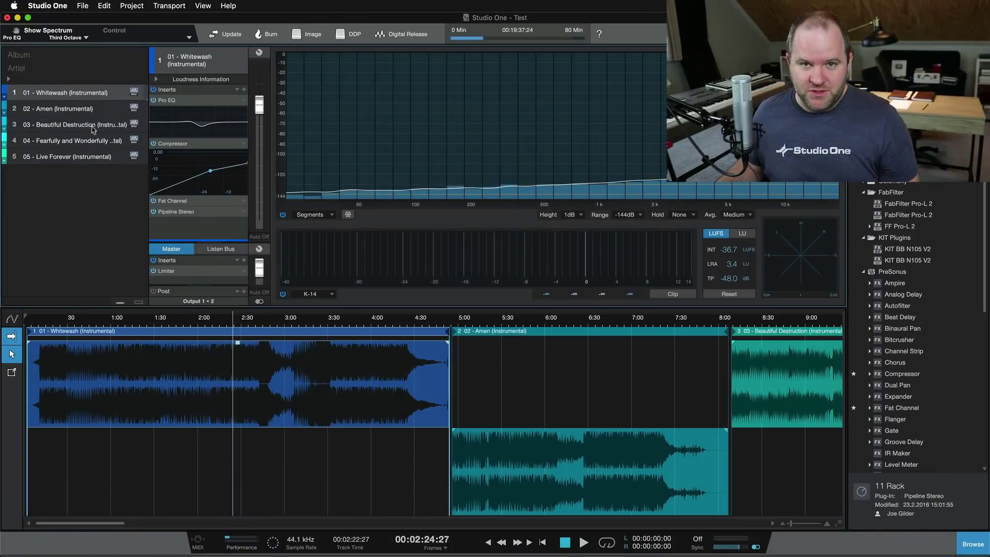
Check track 1's context menu, then open Whitewash's Pipeline Stereo insert to view its ANALOG COMP routing.
{"action": "right_click", "coordinate": [63, 97]}
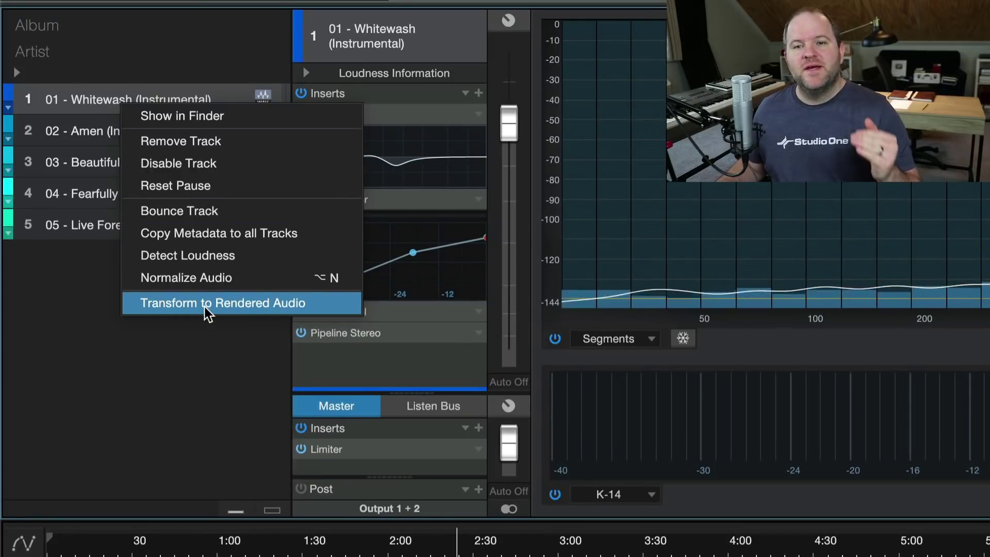
{"action": "left_click", "coordinate": [191, 364]}
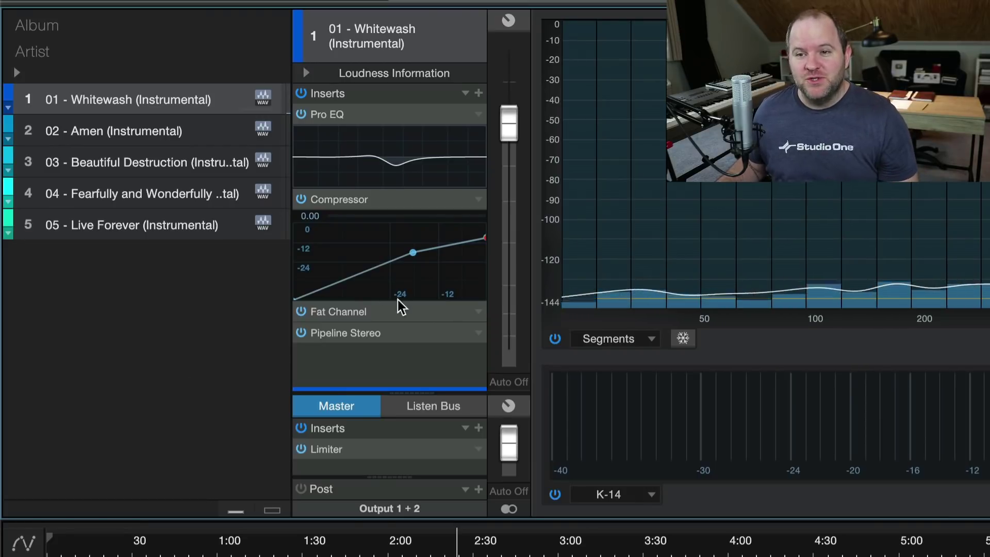
{"action": "double_click", "coordinate": [369, 333]}
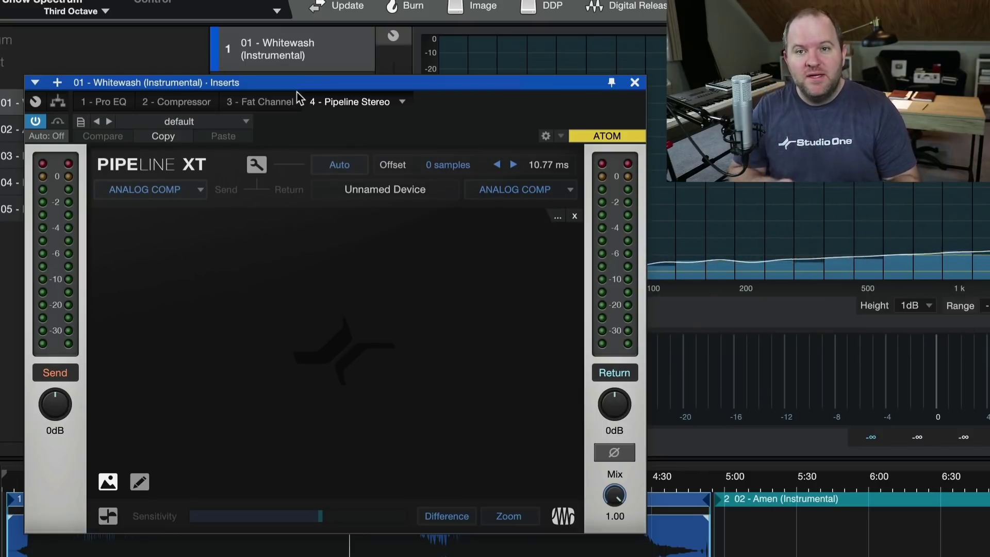
{"action": "left_click", "coordinate": [635, 83]}
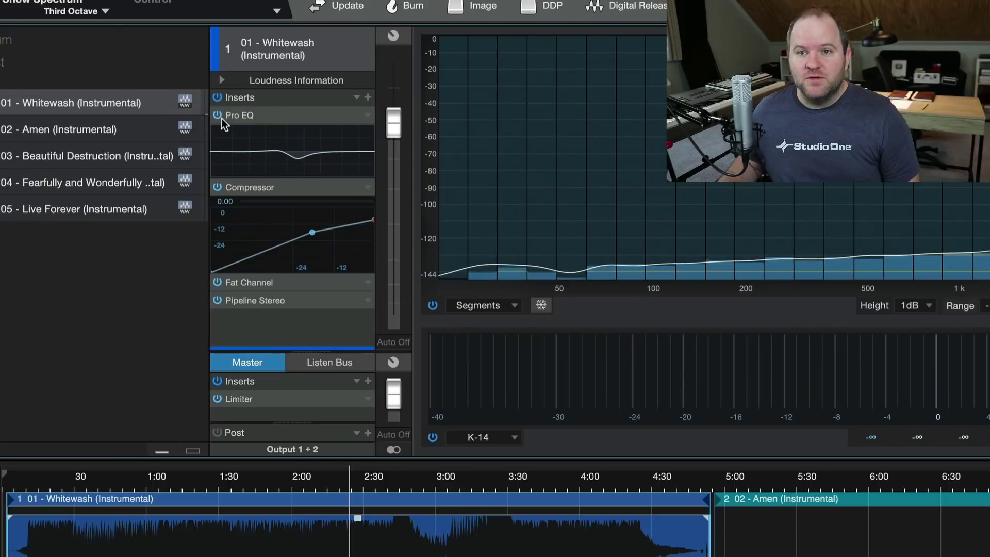
{"action": "right_click", "coordinate": [94, 107]}
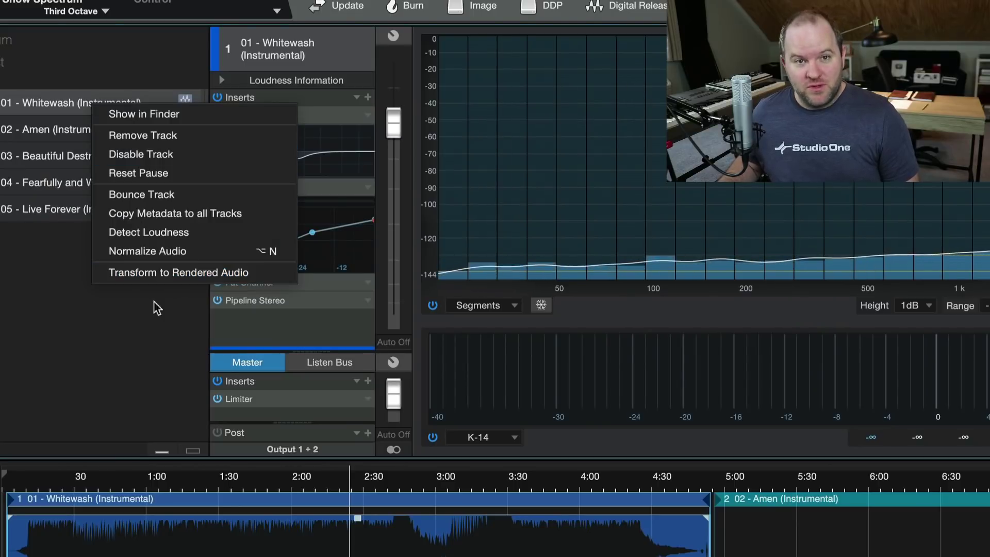
{"action": "left_click", "coordinate": [143, 323]}
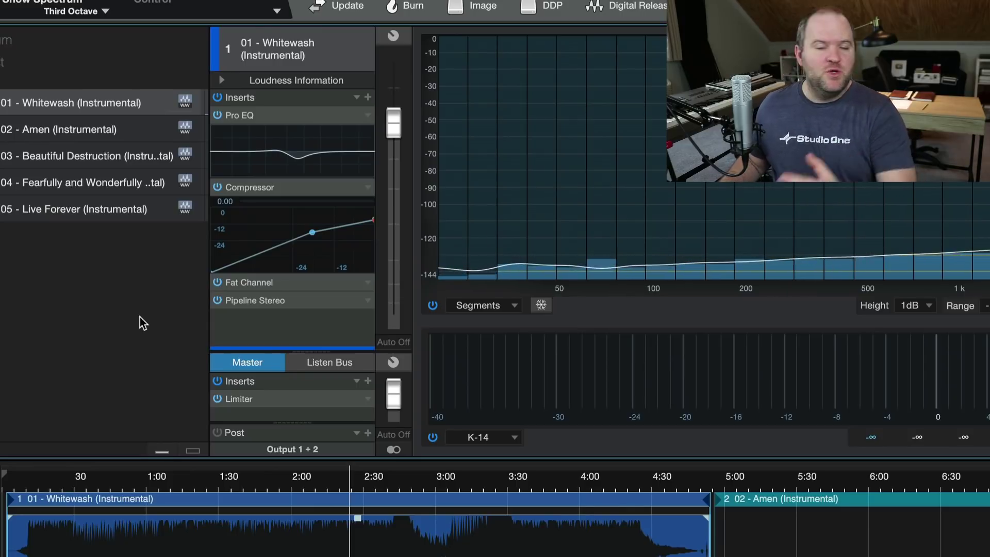
{"action": "right_click", "coordinate": [55, 97]}
{"action": "left_click", "coordinate": [39, 97]}
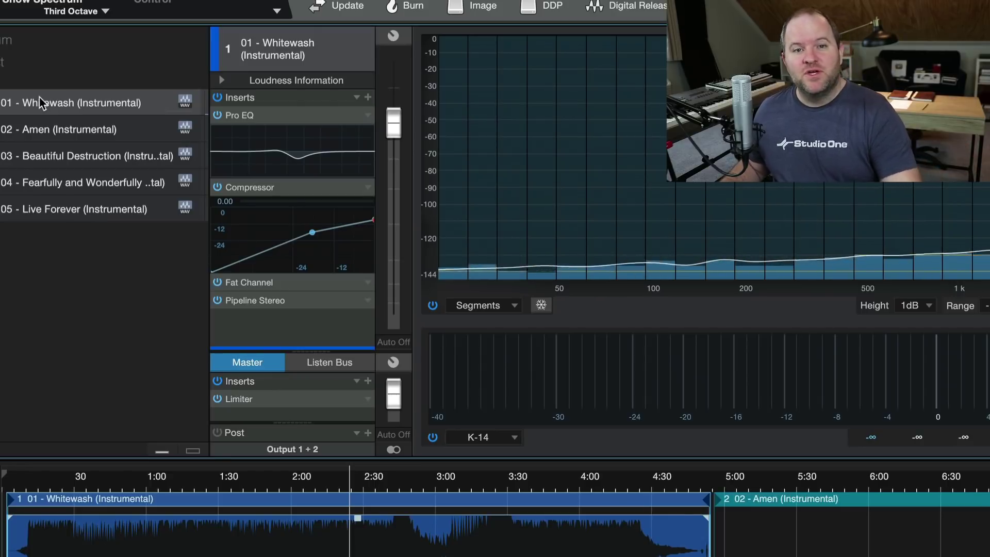
{"action": "double_click", "coordinate": [277, 300]}
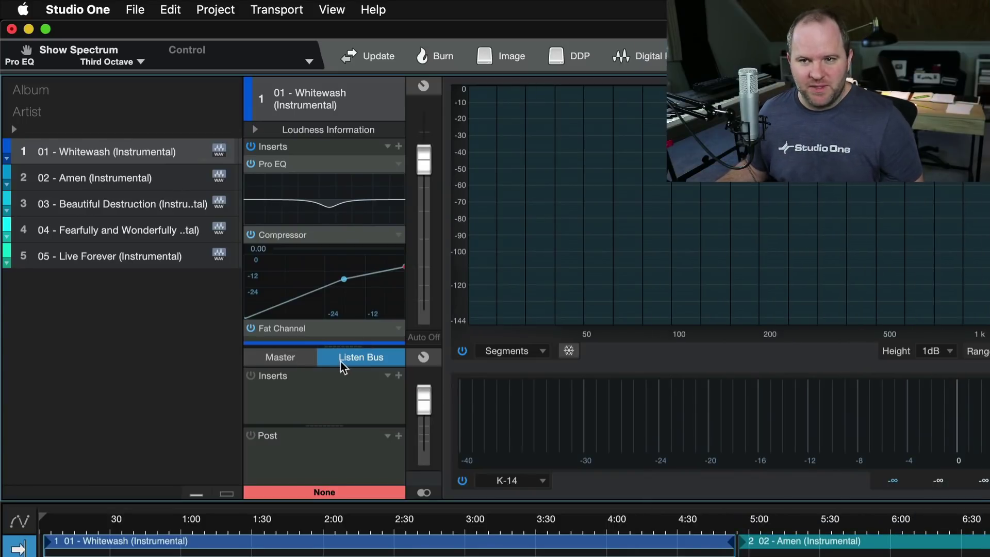
Switch from the Master to the Listen Bus tab and set its output to Output 3 + 4.
{"action": "left_click", "coordinate": [313, 361]}
{"action": "left_click", "coordinate": [330, 361]}
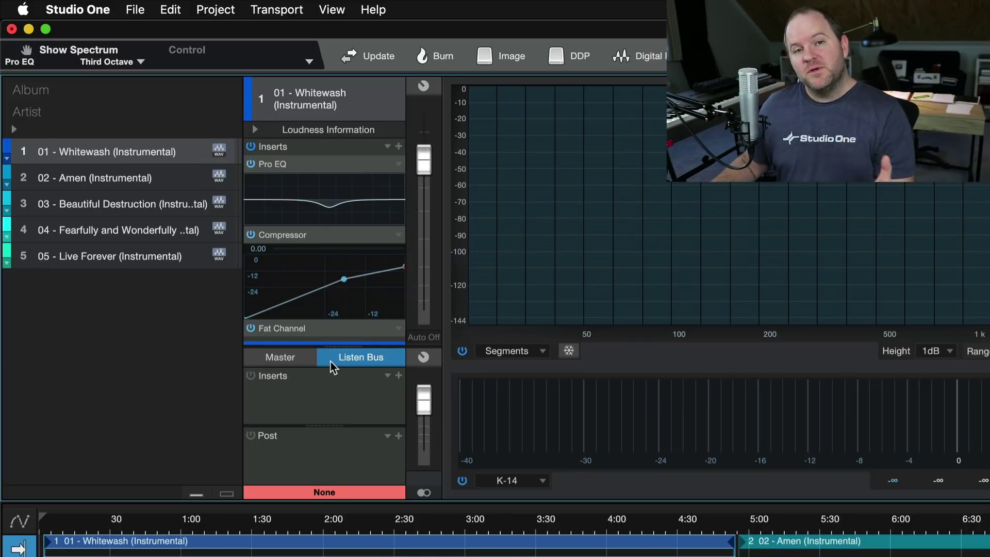
{"action": "left_click", "coordinate": [306, 493]}
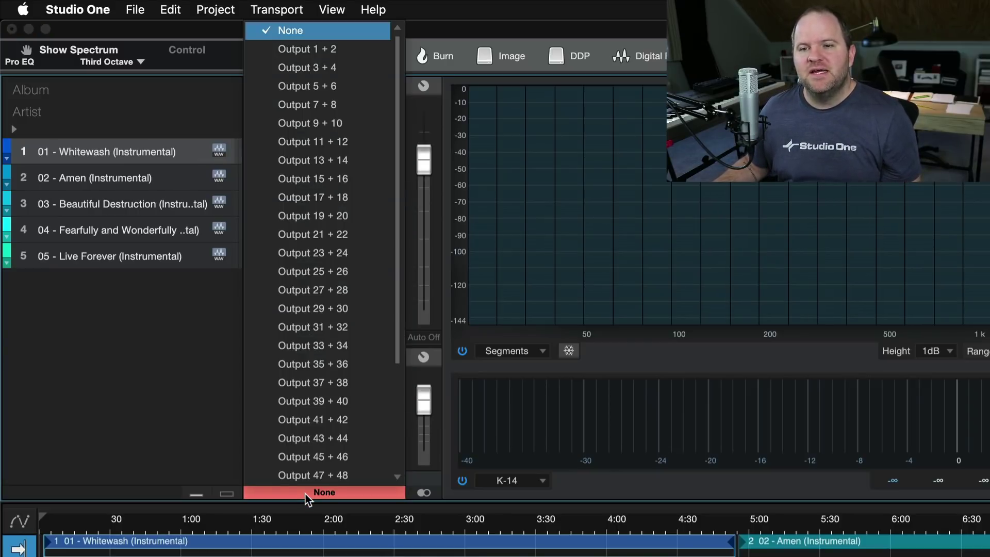
{"action": "left_click", "coordinate": [358, 69]}
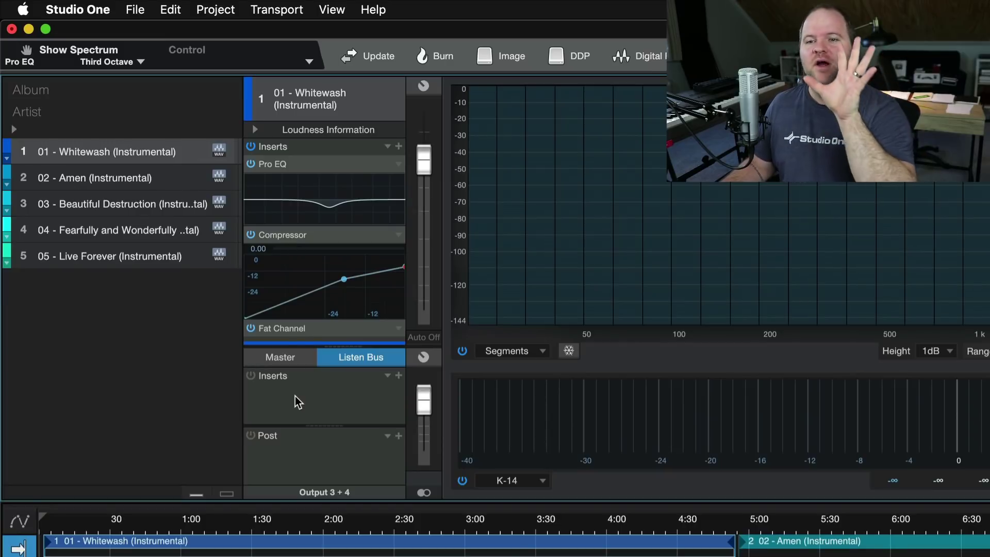
Compare the Master and Listen Bus, ending on the Master's Limiter routed to Output 1 + 2.
{"action": "left_click", "coordinate": [287, 360]}
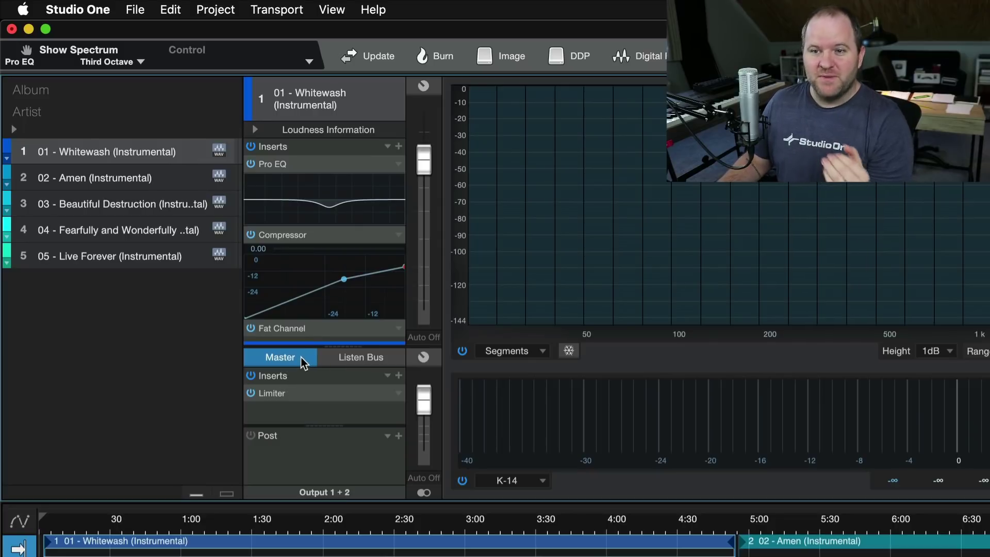
{"action": "left_click", "coordinate": [345, 360]}
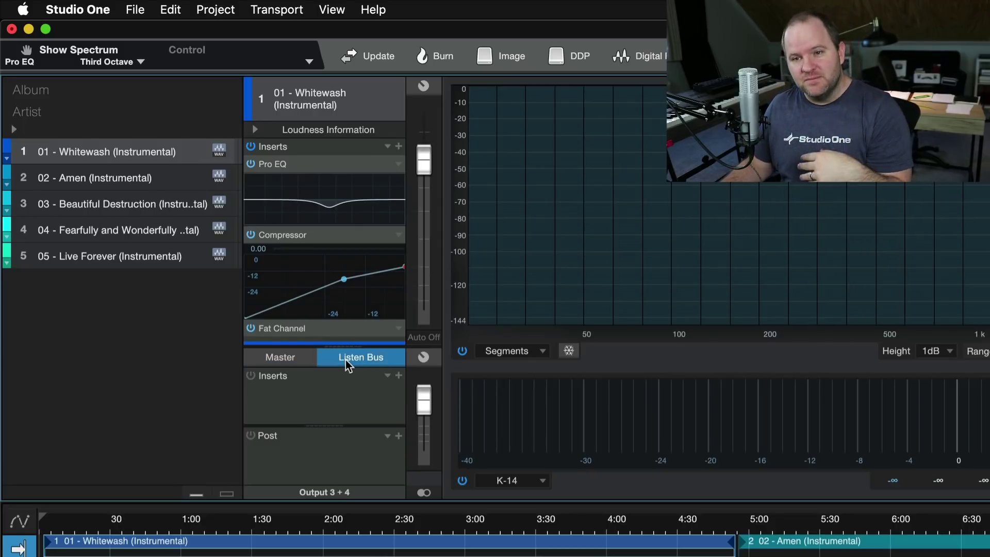
{"action": "left_click", "coordinate": [291, 358]}
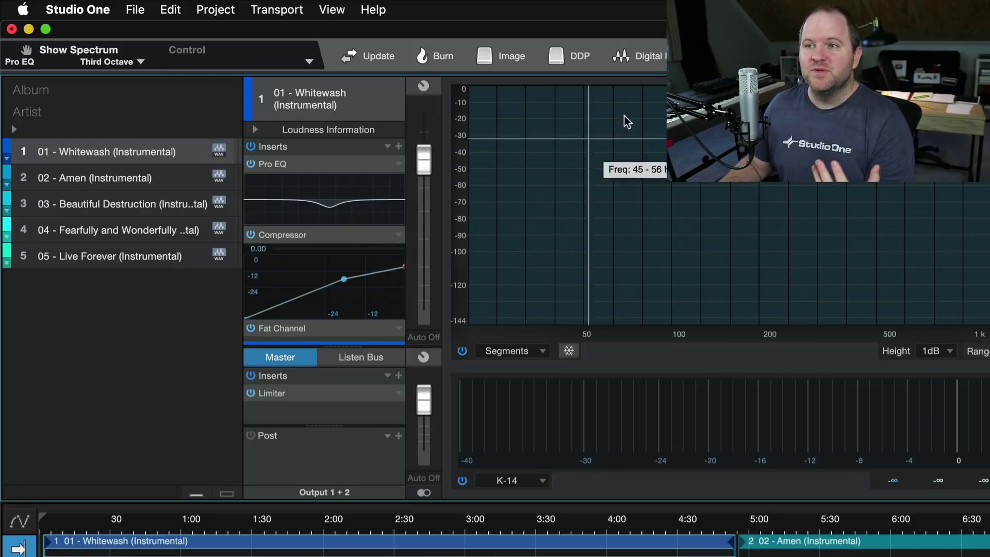
{"action": "left_click", "coordinate": [653, 55]}
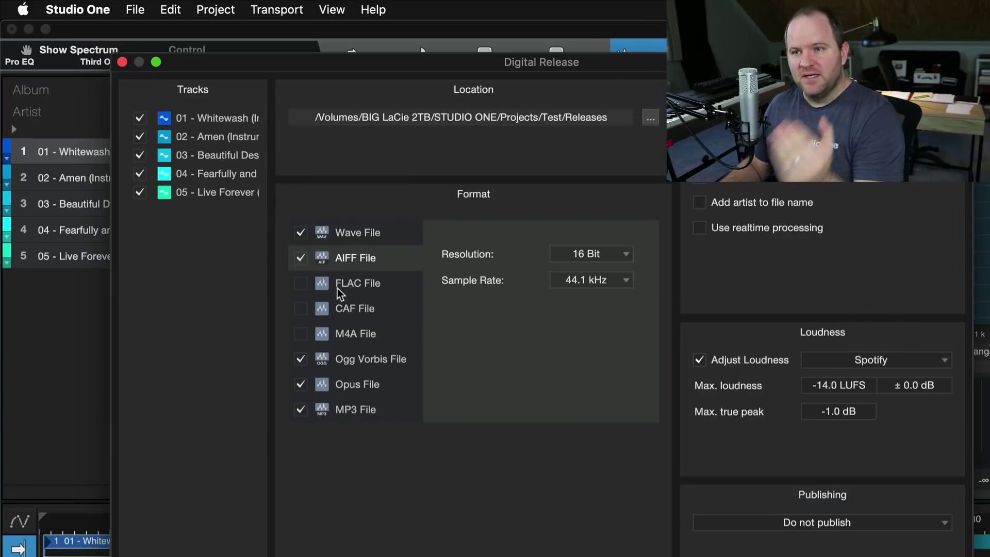